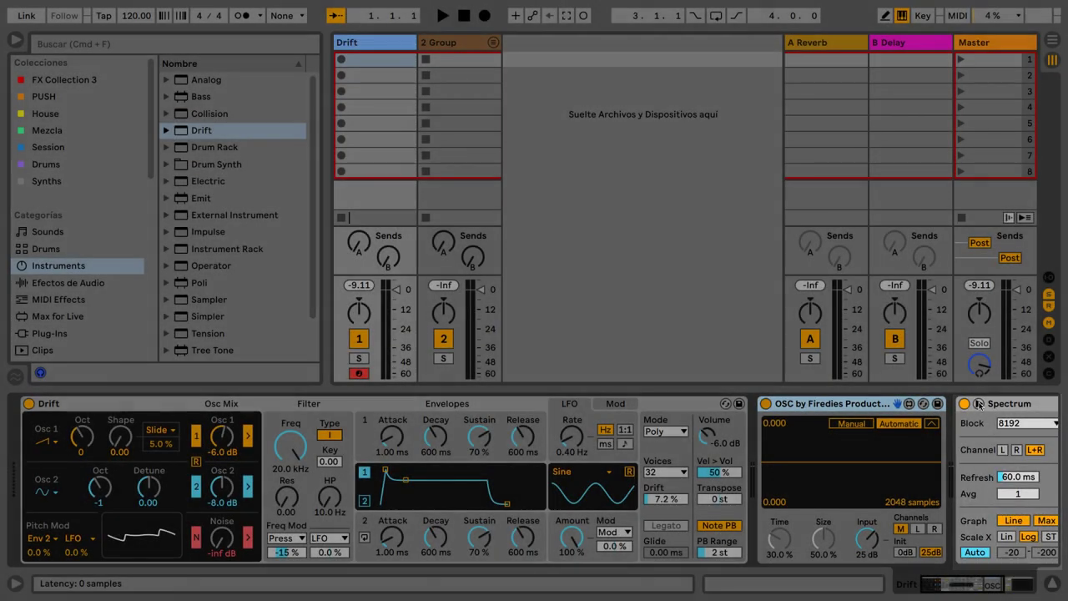
Expand the Spectrum device's analyser into the large view and play a few notes to see the Drift sound
{"action": "left_click", "coordinate": [978, 403]}
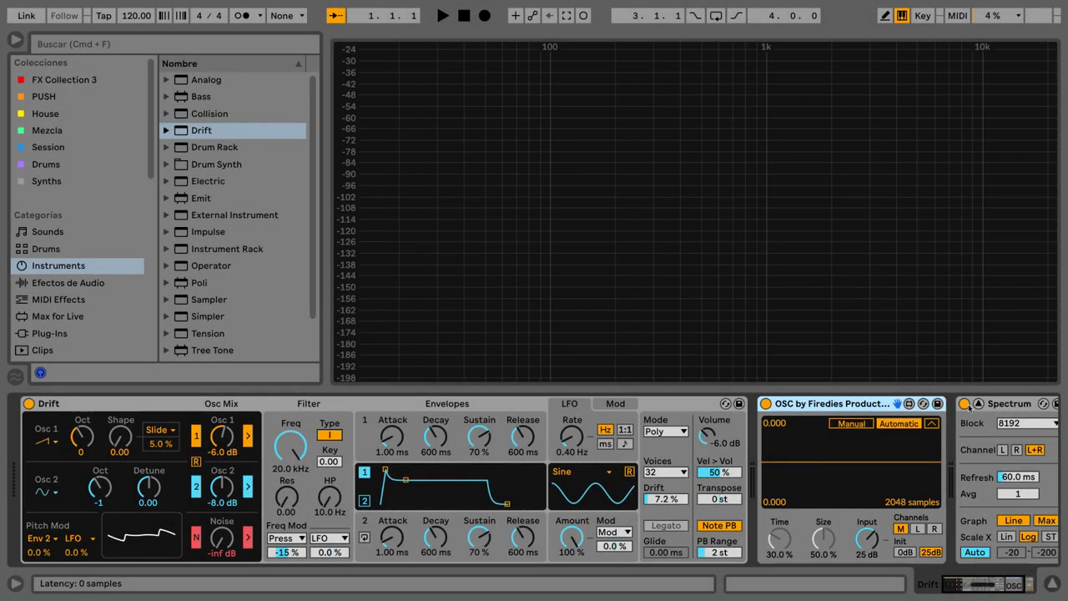
{"action": "key", "text": "a"}
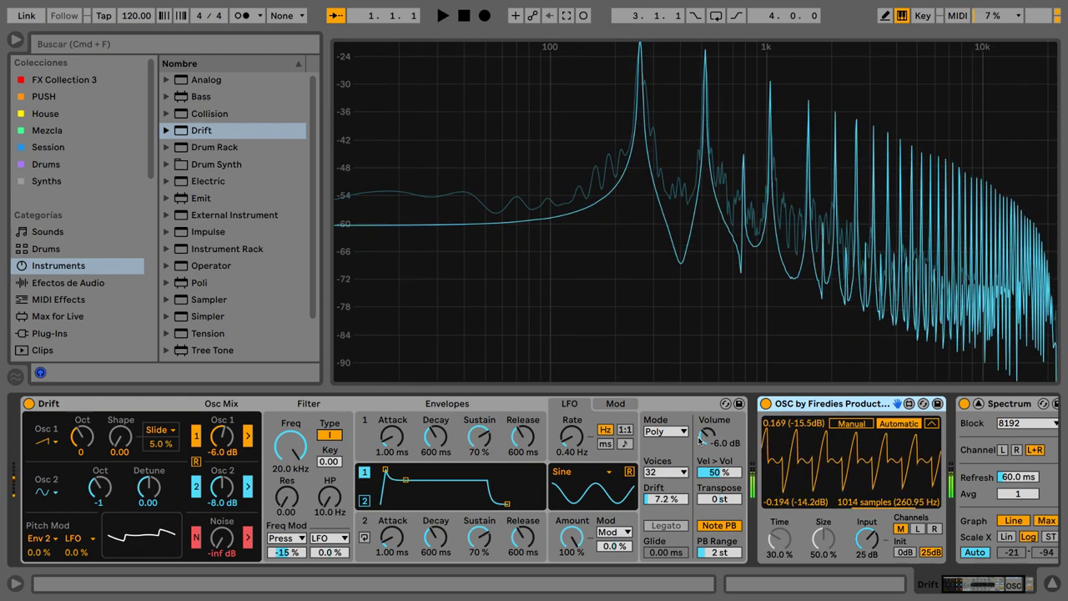
{"action": "key", "text": "e"}
{"action": "key", "text": "g"}
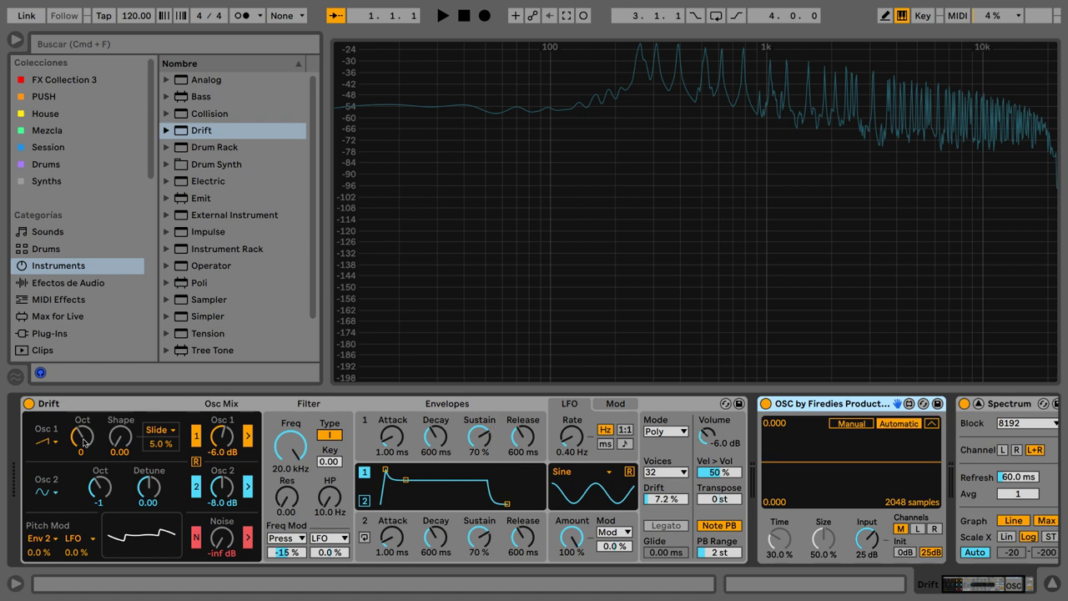
Audition Oscillator 1's waveforms one after another, from the sine through to the pulse
{"action": "left_click", "coordinate": [56, 445]}
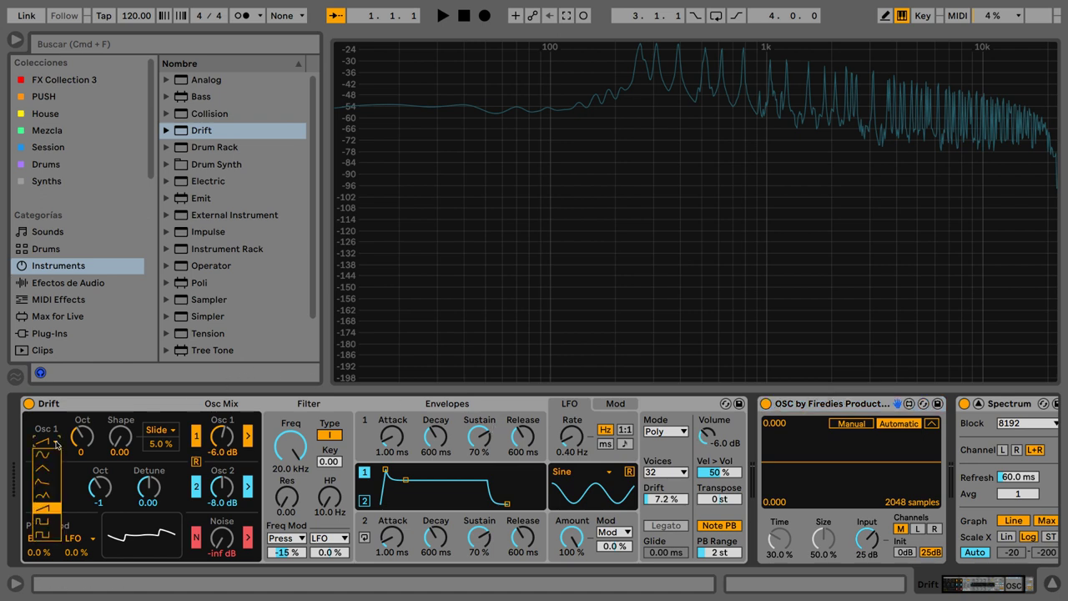
{"action": "left_click", "coordinate": [48, 456]}
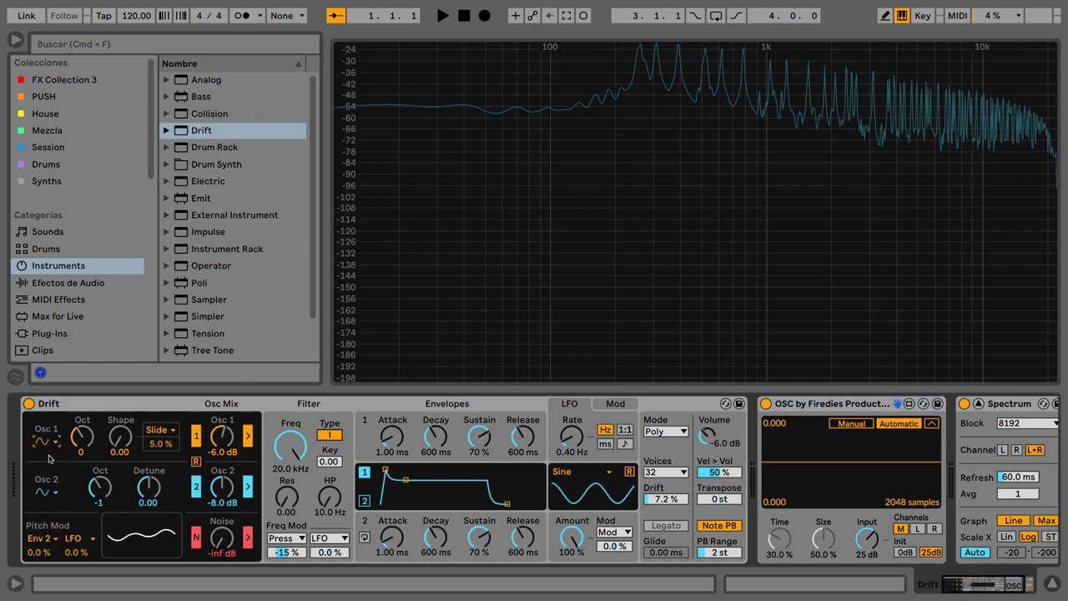
{"action": "key", "text": "Down"}
{"action": "key", "text": "Down"}
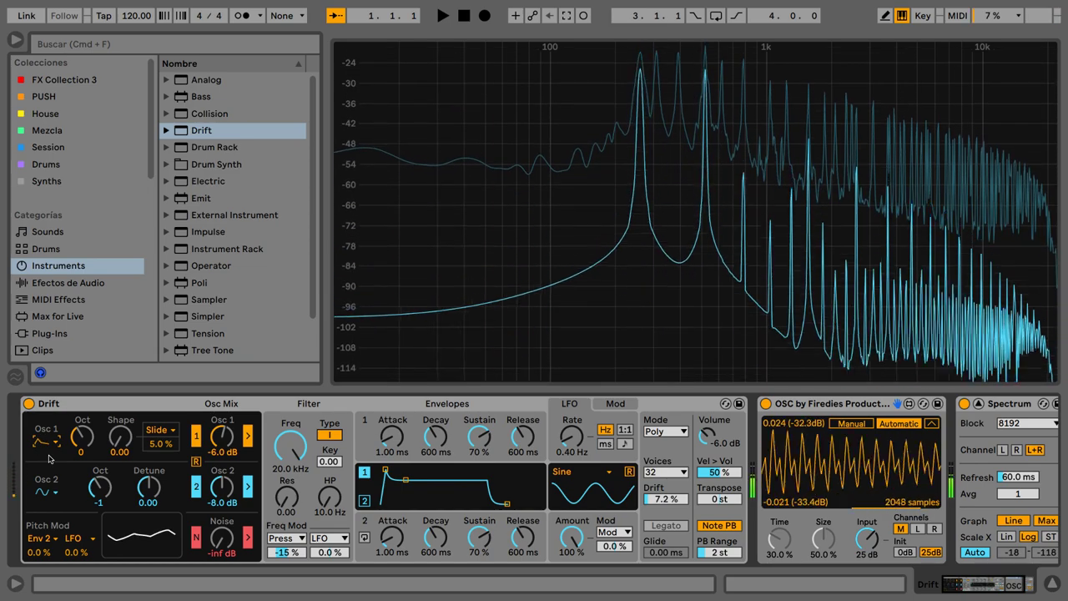
{"action": "key", "text": "Down"}
{"action": "key", "text": "Down"}
{"action": "key", "text": "Down"}
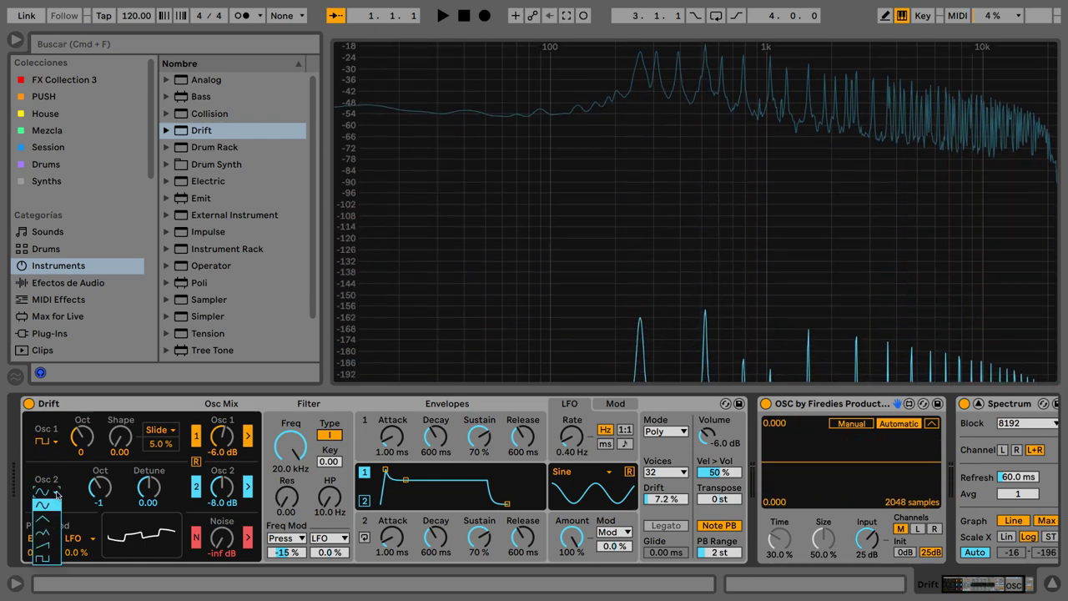
Browse the waveforms available for Oscillator 2 and keep the sine
{"action": "left_click", "coordinate": [47, 491]}
{"action": "key", "text": "Down"}
{"action": "key", "text": "Down"}
{"action": "key", "text": "Down"}
{"action": "key", "text": "Down"}
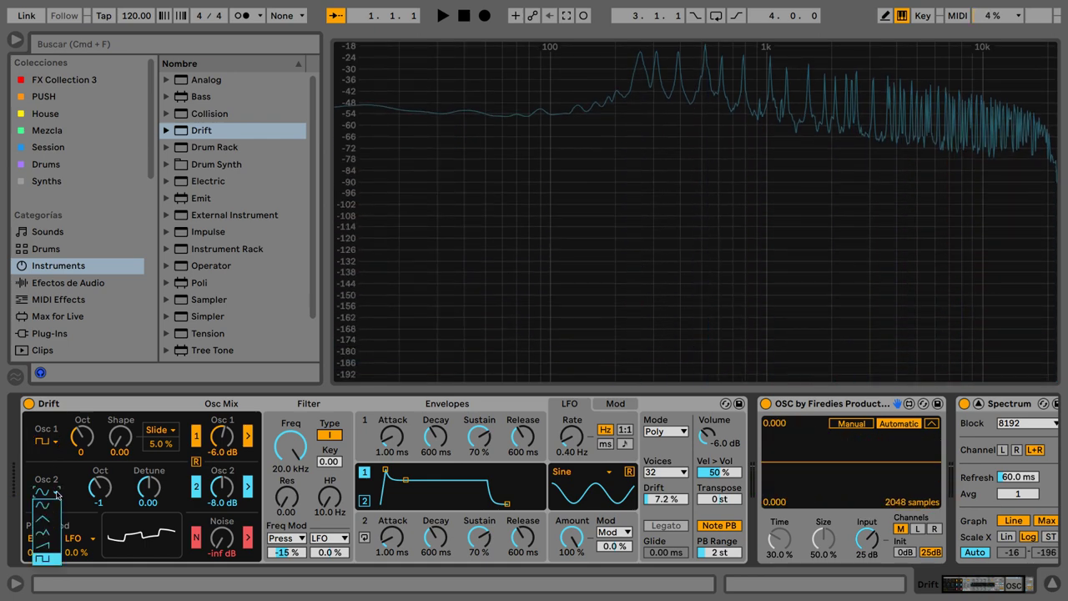
{"action": "key", "text": "Up"}
{"action": "key", "text": "Up"}
{"action": "key", "text": "Return"}
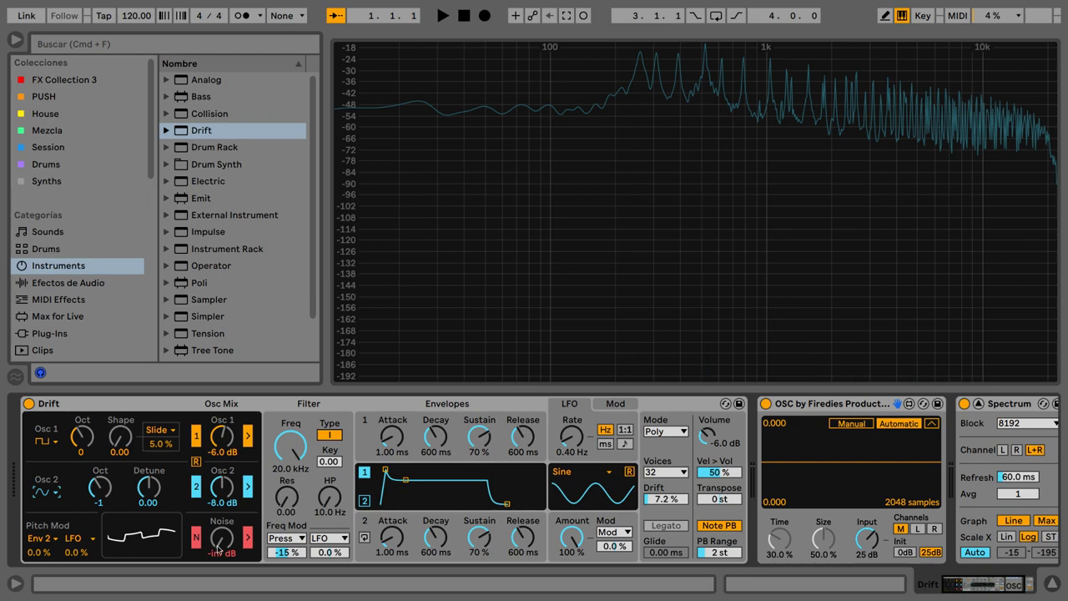
Raise the Noise level to -4.0 dB, then switch off the Noise and Oscillator 2 sources
{"action": "left_click_drag", "start_coordinate": [221, 539], "coordinate": [222, 494]}
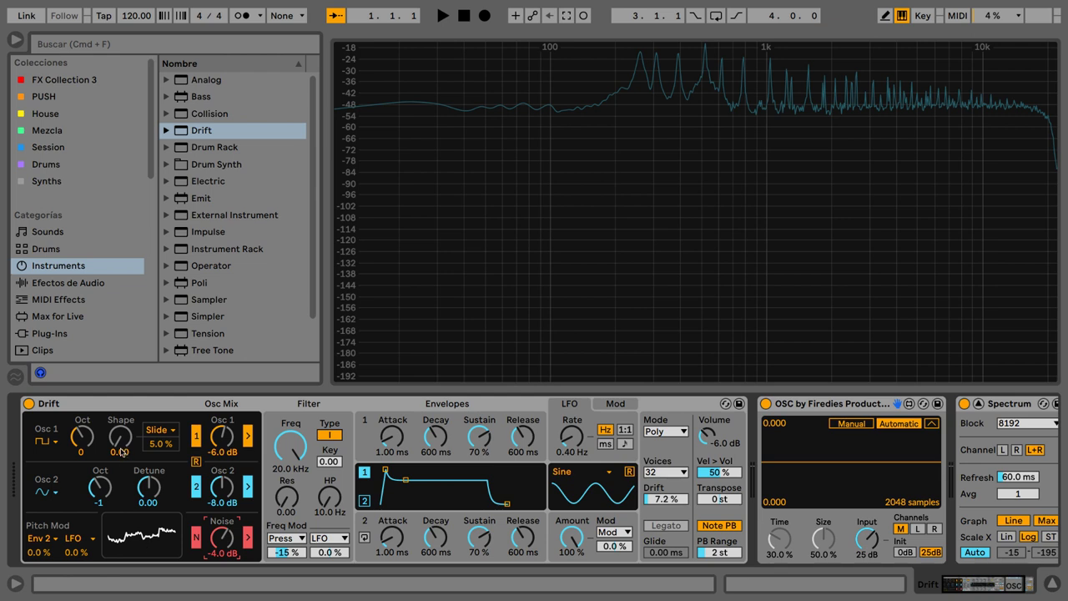
{"action": "left_click", "coordinate": [194, 538]}
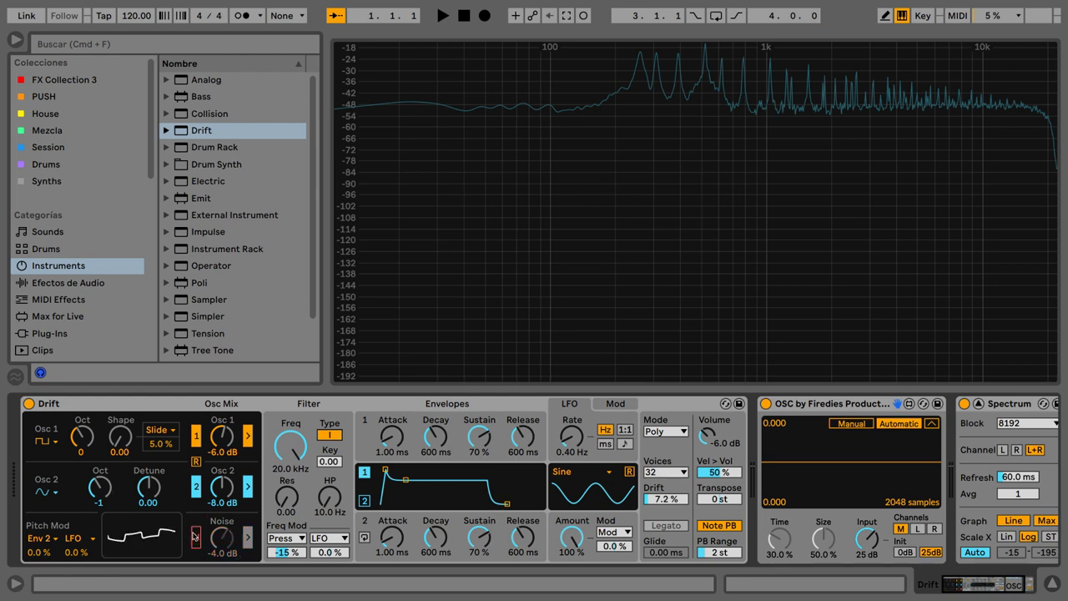
{"action": "left_click", "coordinate": [196, 485]}
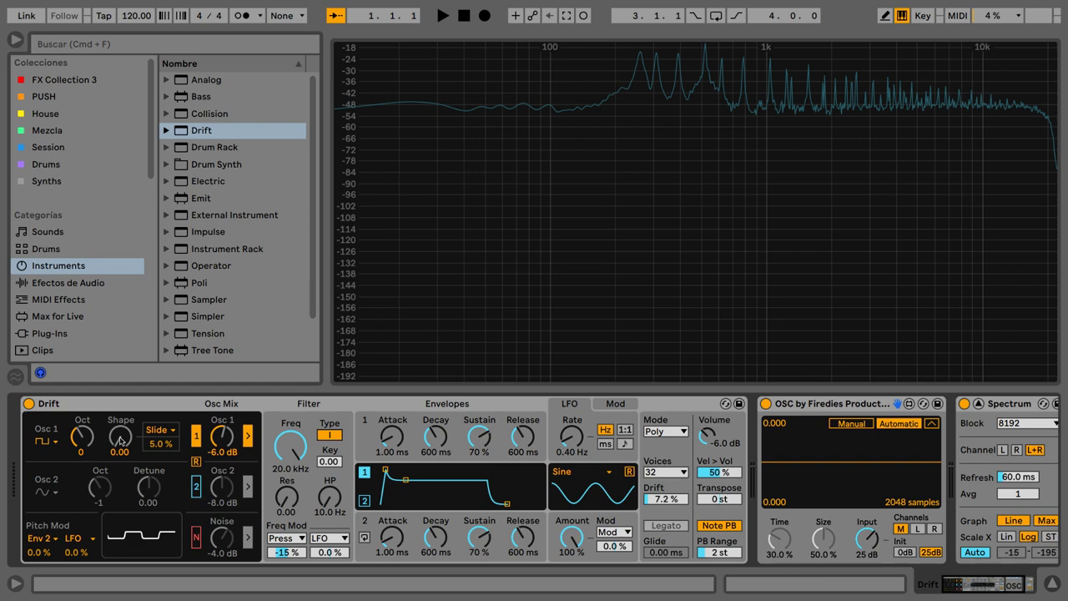
Try Oscillator 1's Shape at 0.02 on the pulse, then at 0.05 with the sawtooth waveform
{"action": "mouse_move", "coordinate": [120, 441]}
{"action": "left_mouse_down"}
{"action": "mouse_move", "coordinate": [120, 385]}
{"action": "mouse_move", "coordinate": [122, 441]}
{"action": "left_mouse_up"}
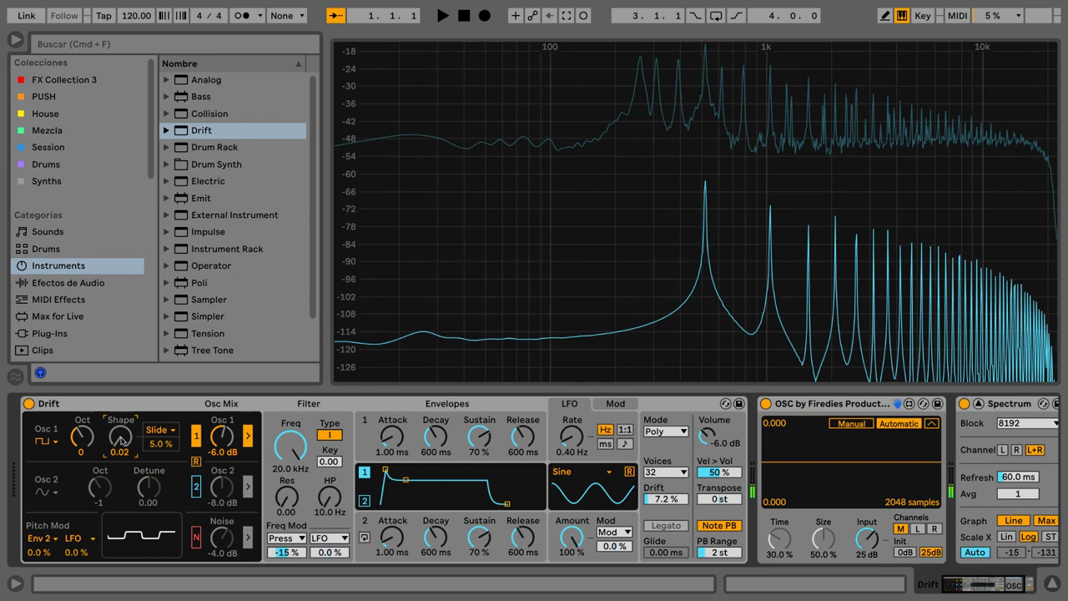
{"action": "left_click", "coordinate": [40, 440]}
{"action": "left_click", "coordinate": [45, 511]}
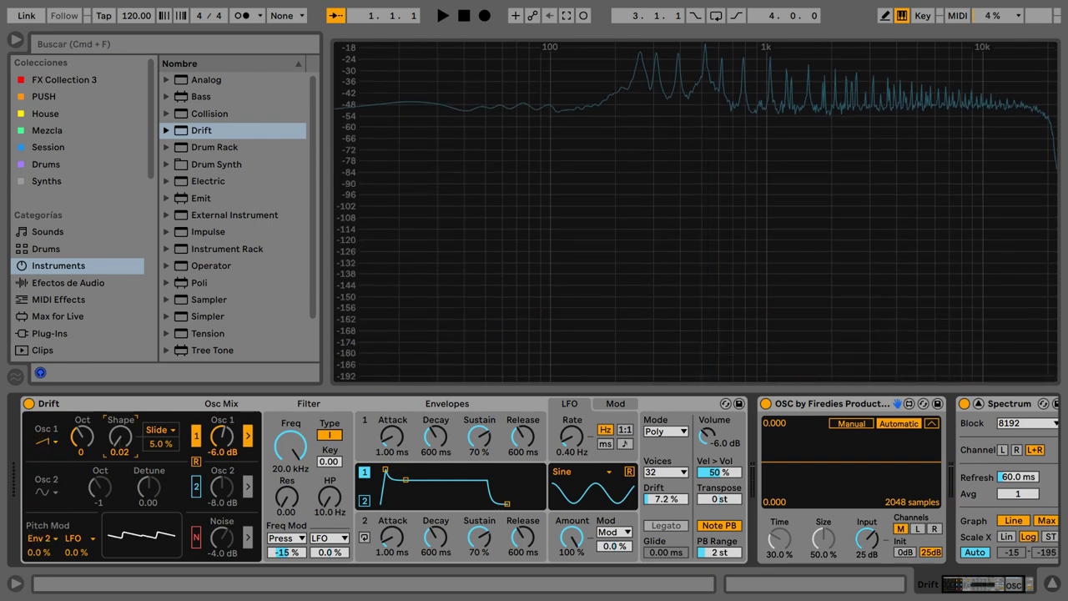
{"action": "mouse_move", "coordinate": [120, 437]}
{"action": "left_mouse_down"}
{"action": "mouse_move", "coordinate": [120, 382]}
{"action": "mouse_move", "coordinate": [121, 435]}
{"action": "left_mouse_up"}
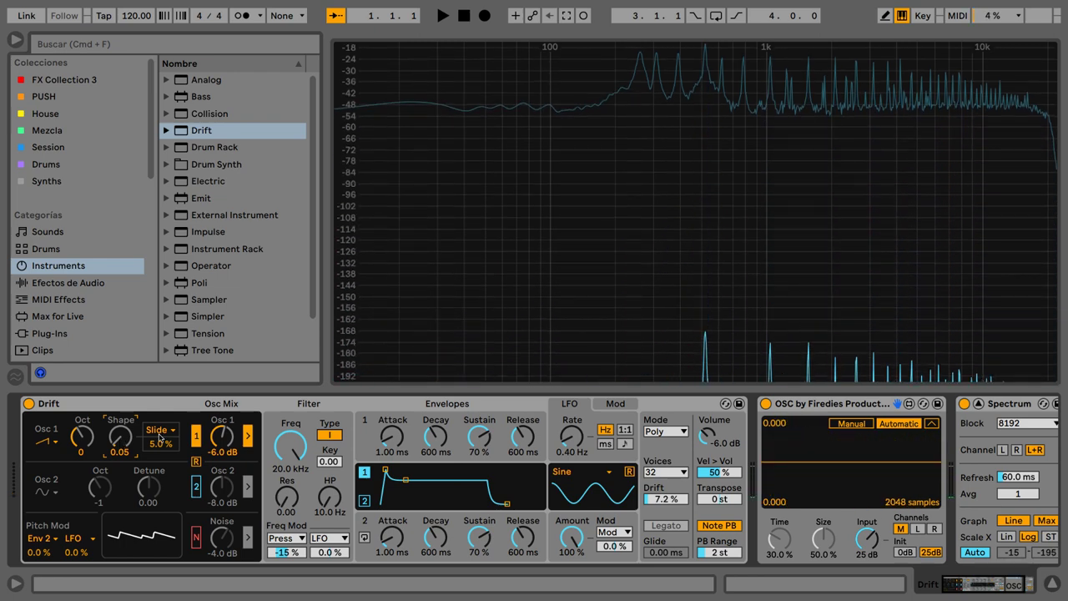
Assign the LFO as Oscillator 1's shape modulation source, try 75% depth, and reset Shape and the depth to zero
{"action": "left_click", "coordinate": [160, 431]}
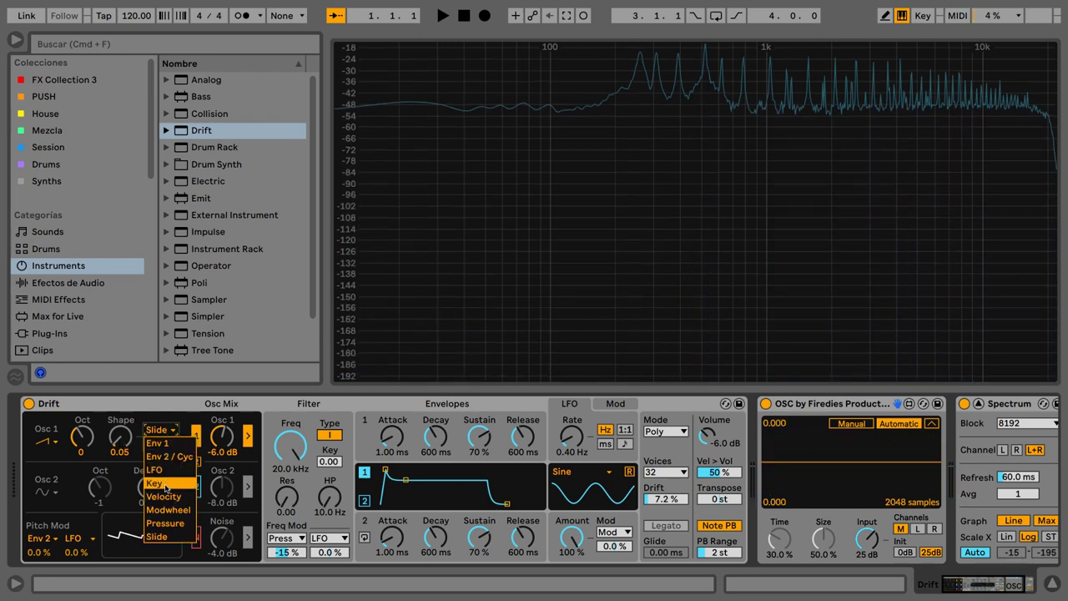
{"action": "left_click", "coordinate": [166, 469]}
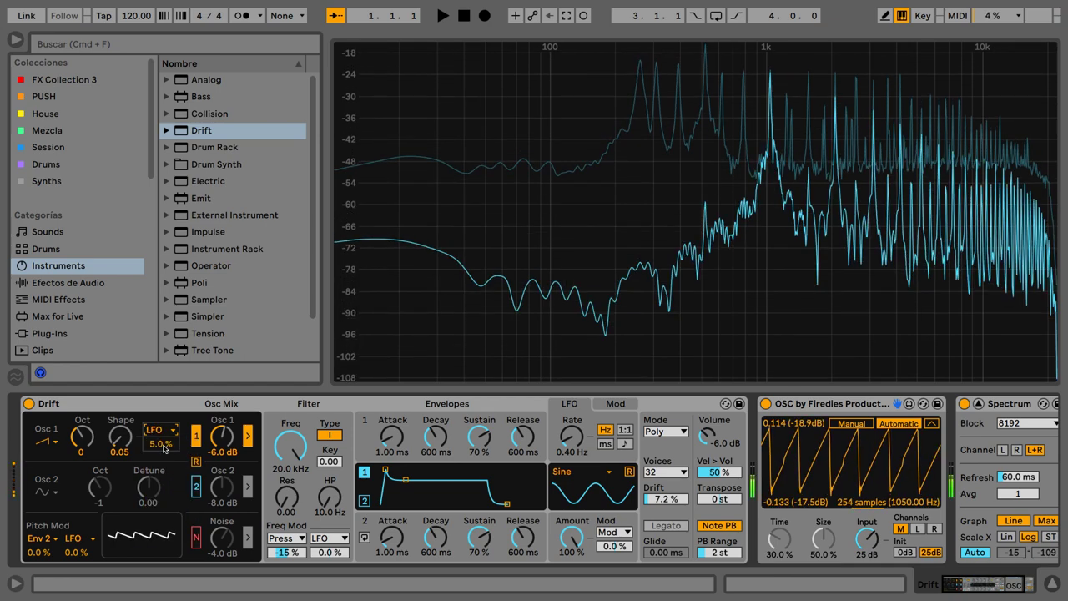
{"action": "left_click_drag", "start_coordinate": [164, 446], "coordinate": [163, 387]}
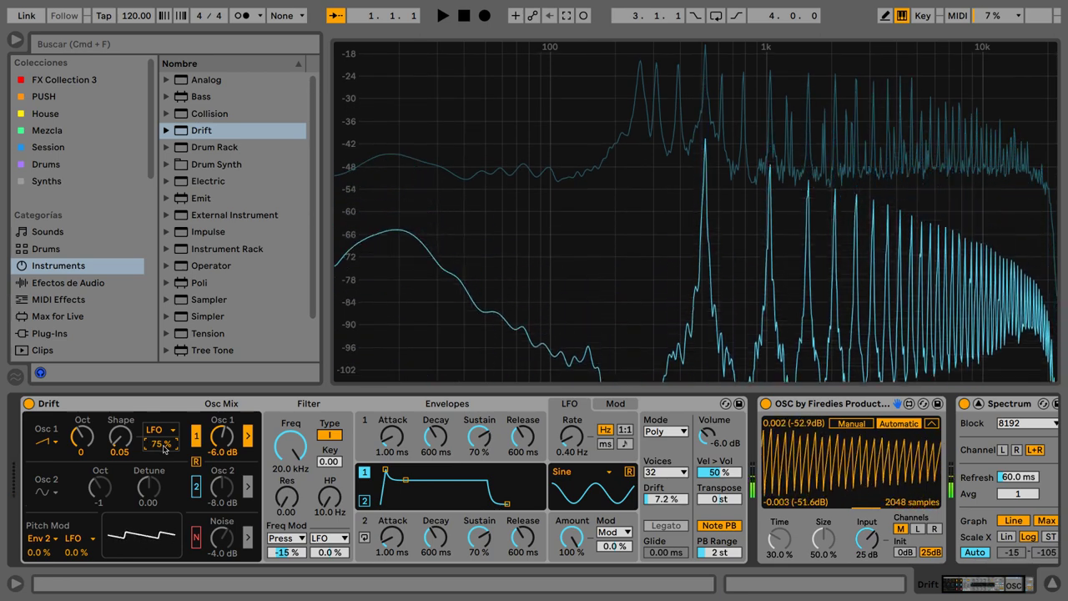
{"action": "double_click", "coordinate": [123, 441]}
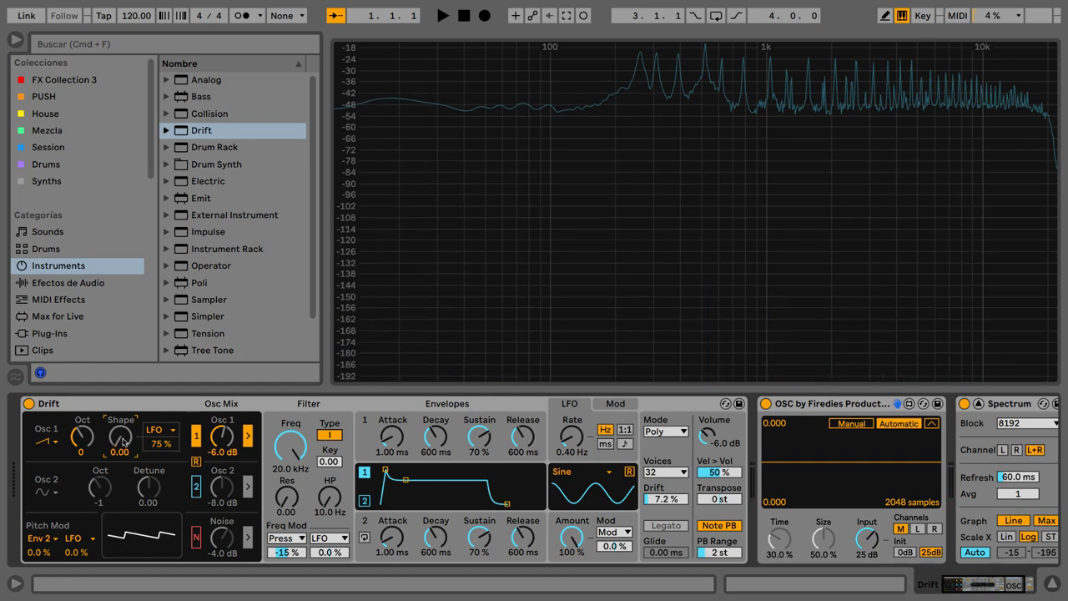
{"action": "double_click", "coordinate": [162, 448]}
Test Oscillator 1's mix level at 2.6 dB, then at 6.0 dB with a triangle wave, and reset it to -6.0 dB
{"action": "mouse_move", "coordinate": [221, 436]}
{"action": "left_mouse_down"}
{"action": "mouse_move", "coordinate": [221, 385]}
{"action": "mouse_move", "coordinate": [222, 446]}
{"action": "left_mouse_up"}
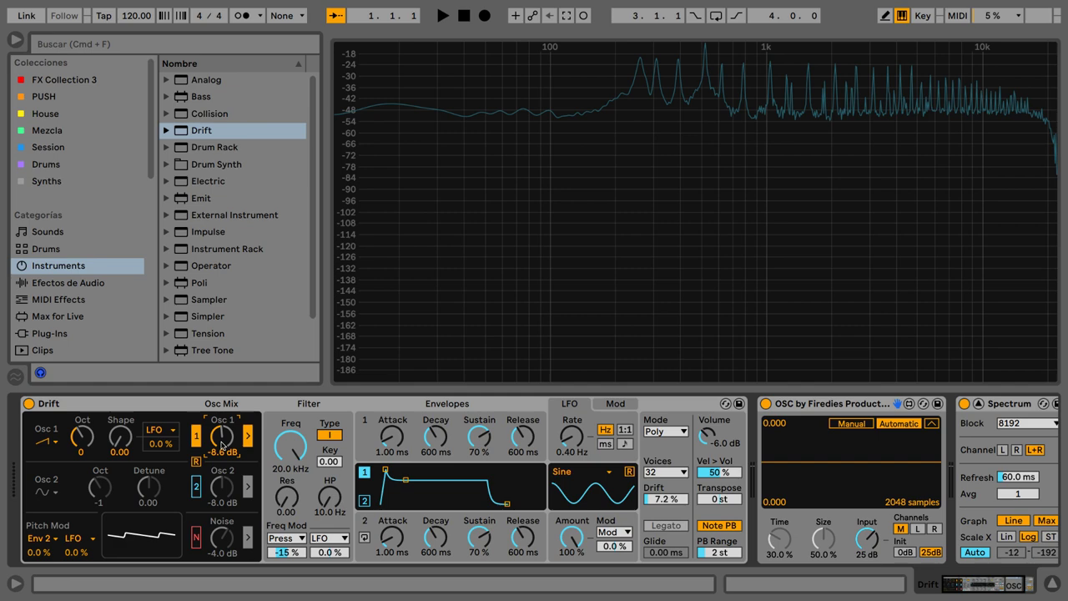
{"action": "left_click_drag", "start_coordinate": [222, 436], "coordinate": [222, 401]}
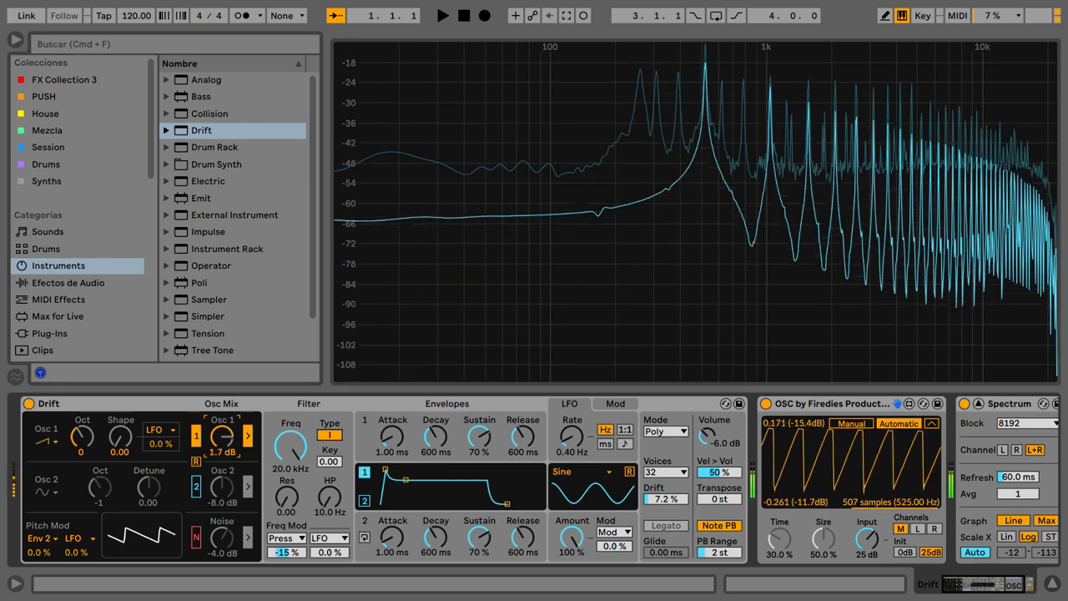
{"action": "left_click", "coordinate": [46, 441]}
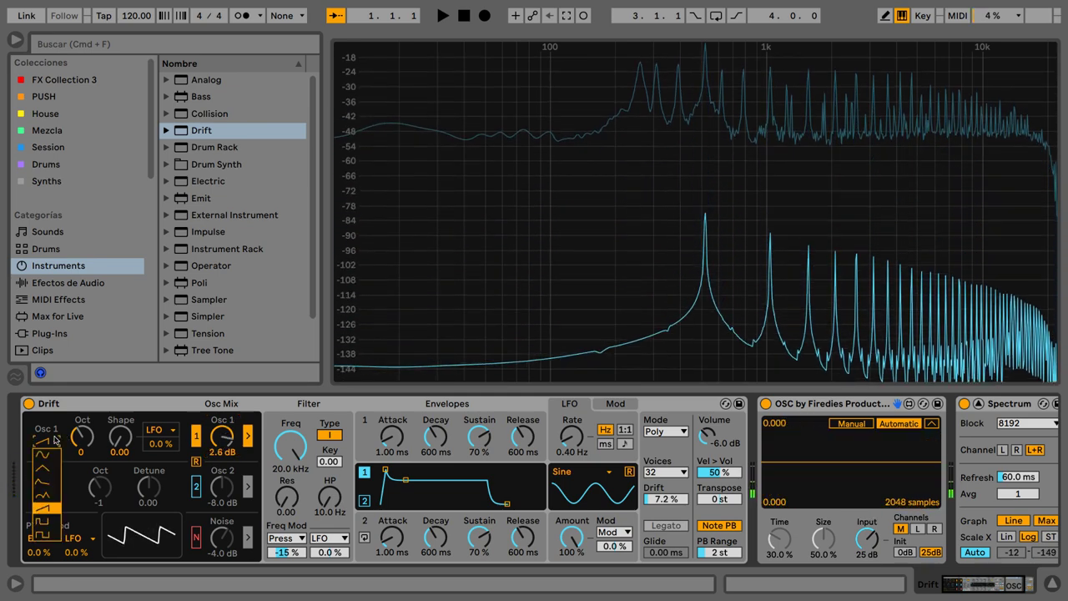
{"action": "left_click", "coordinate": [48, 468]}
{"action": "left_click_drag", "start_coordinate": [222, 435], "coordinate": [222, 393]}
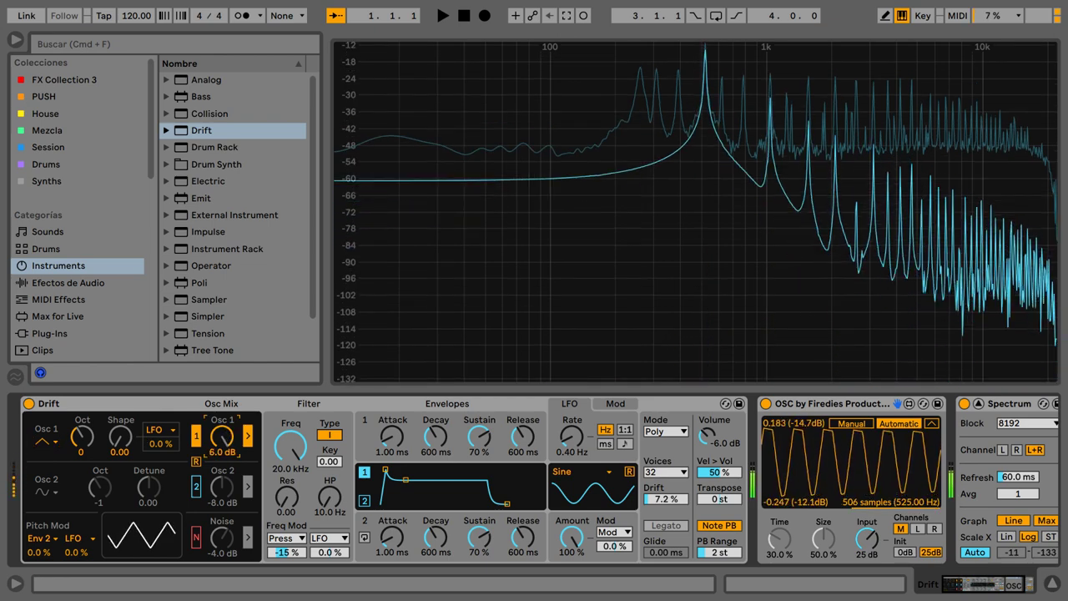
{"action": "double_click", "coordinate": [222, 438]}
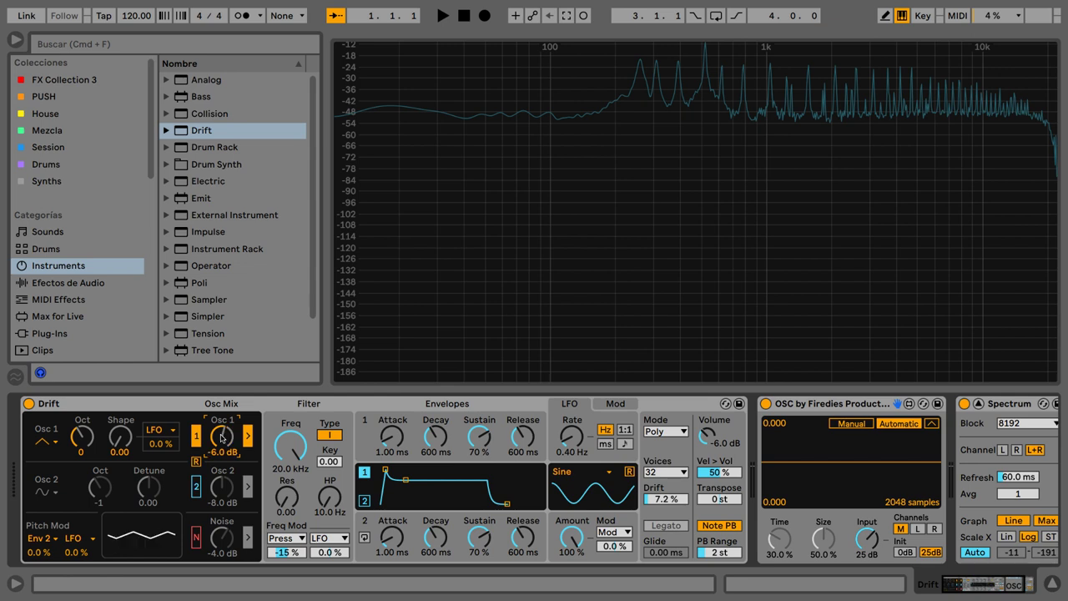
Give Oscillator 1 the shark tooth waveform and set the filter to 4.08 kHz with a resonance of 1.01
{"action": "left_click", "coordinate": [60, 444]}
{"action": "left_click", "coordinate": [47, 481]}
{"action": "left_click", "coordinate": [286, 500]}
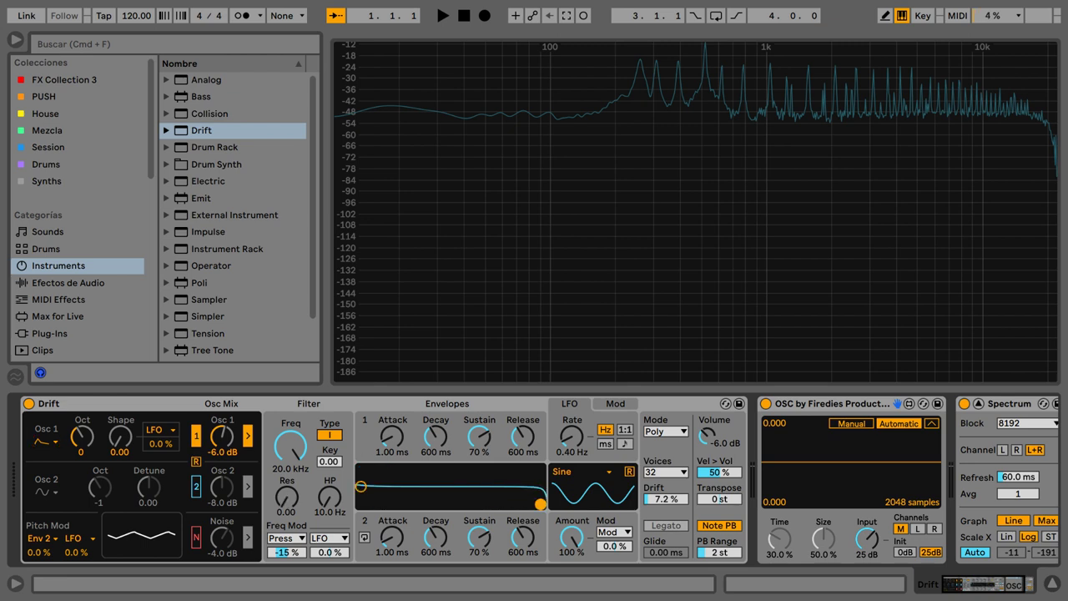
{"action": "left_click_drag", "start_coordinate": [285, 500], "coordinate": [285, 399]}
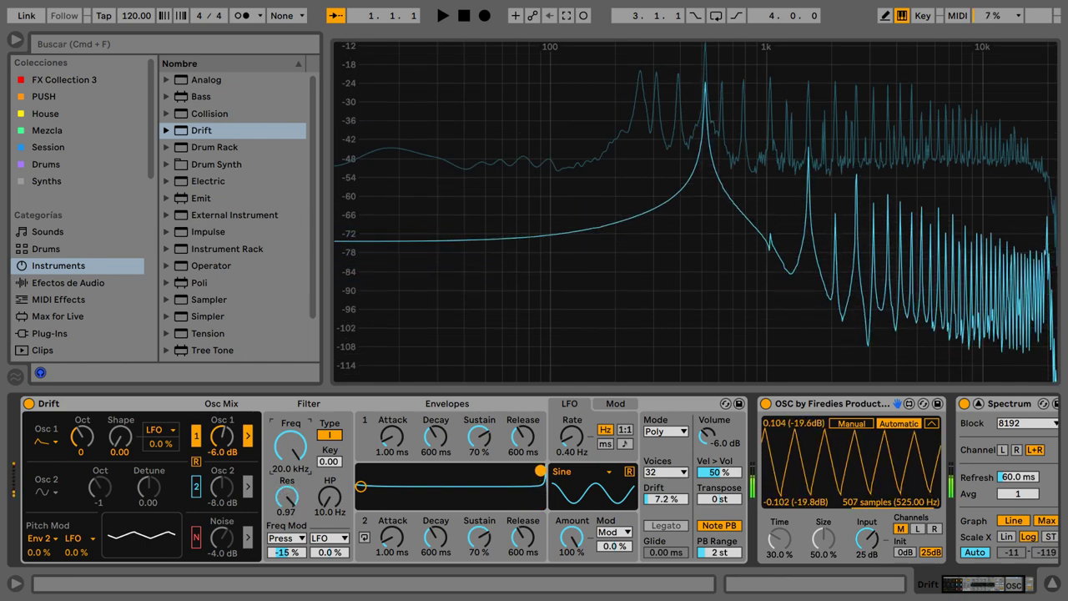
{"action": "left_click_drag", "start_coordinate": [290, 446], "coordinate": [291, 471]}
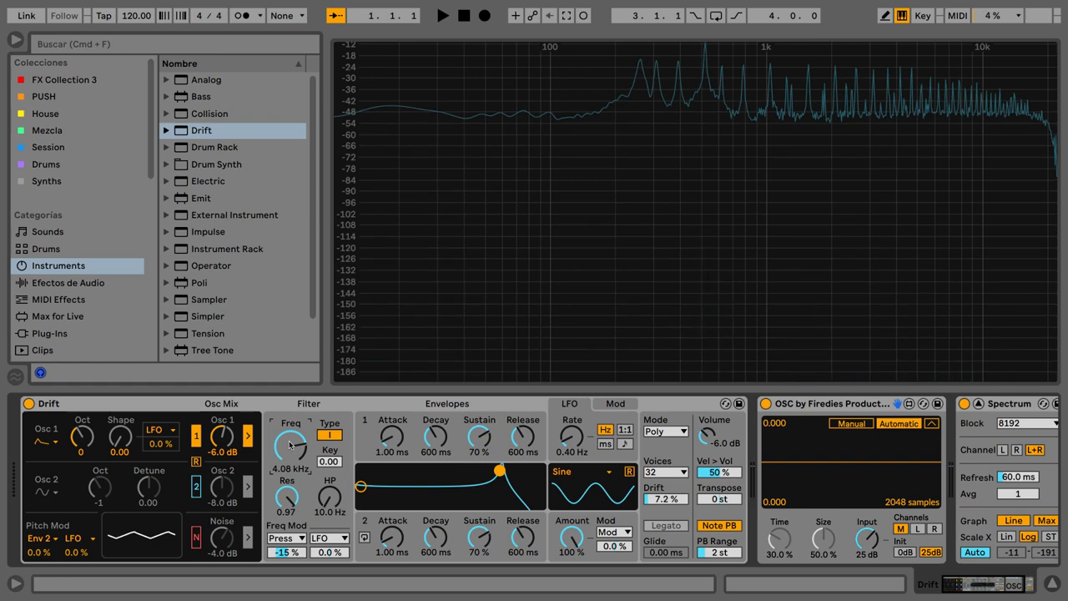
{"action": "mouse_move", "coordinate": [287, 499]}
{"action": "left_mouse_down"}
{"action": "mouse_move", "coordinate": [287, 518]}
{"action": "mouse_move", "coordinate": [287, 495]}
{"action": "left_mouse_up"}
Isolate the Noise source by enabling it and switching off Oscillator 1, and raise its level to 1.9 dB
{"action": "left_click", "coordinate": [195, 539]}
{"action": "left_click", "coordinate": [196, 435]}
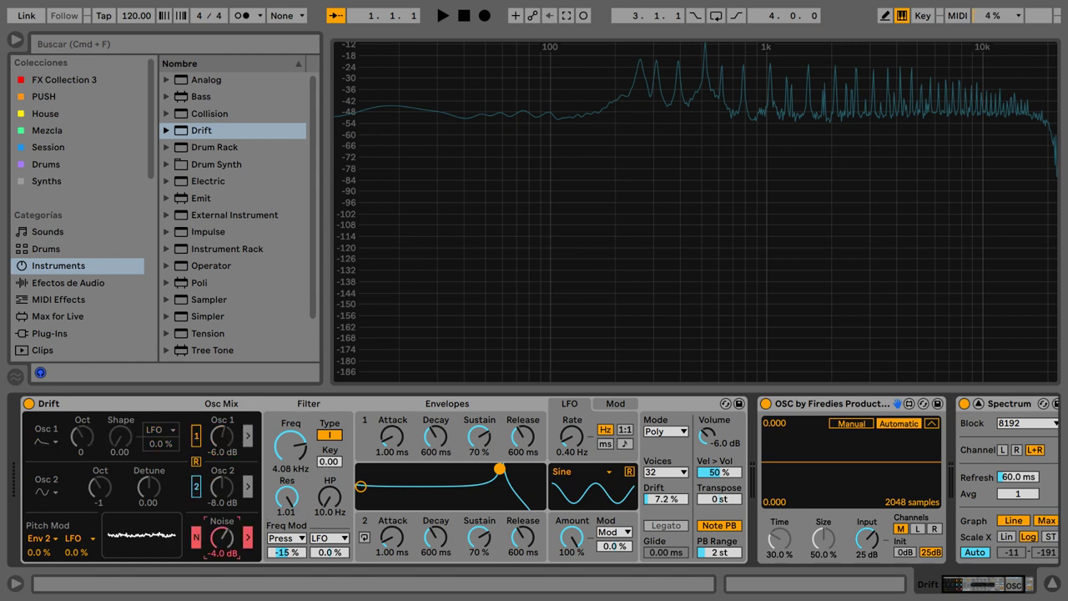
{"action": "left_click_drag", "start_coordinate": [224, 536], "coordinate": [227, 532]}
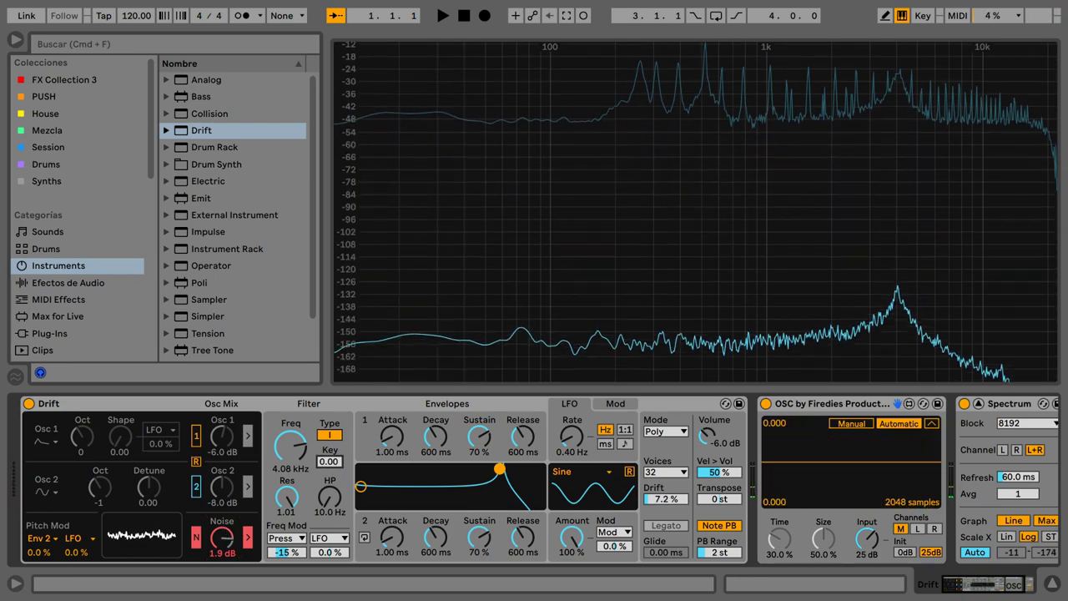
Set the filter's key tracking to 1.00 and lower its cutoff frequency to 879 Hz
{"action": "left_click_drag", "start_coordinate": [328, 464], "coordinate": [329, 380]}
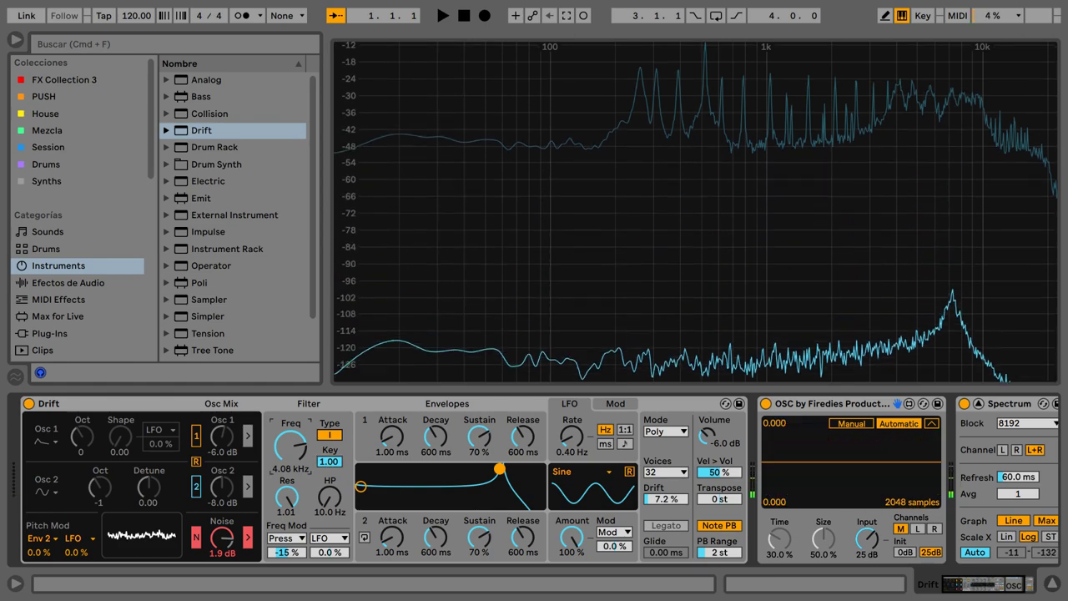
{"action": "left_click_drag", "start_coordinate": [292, 443], "coordinate": [292, 477]}
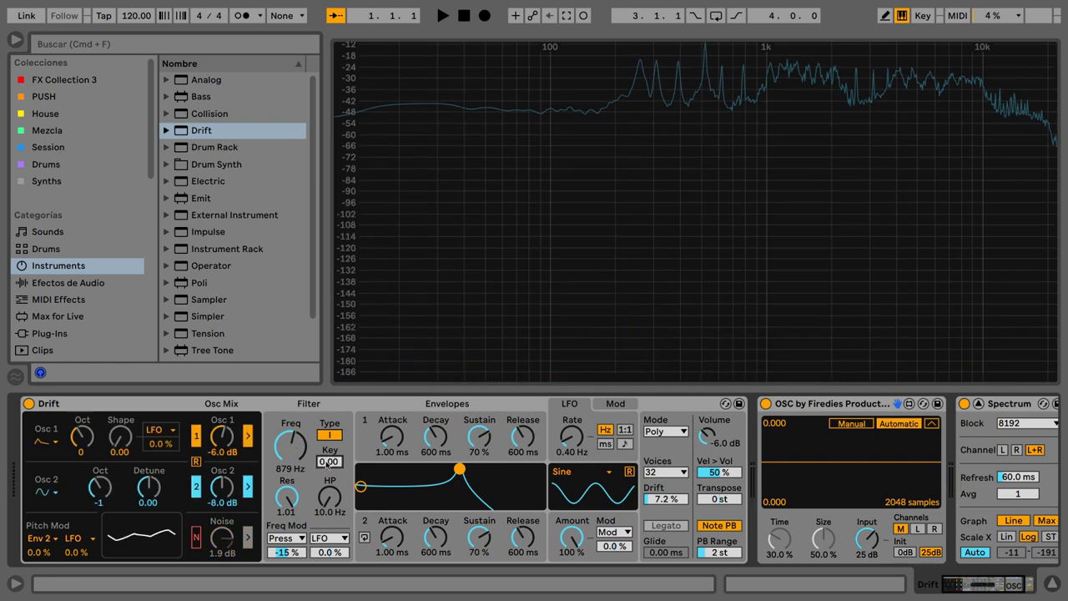
Display Envelope 2 and switch it to cycling mode
{"action": "left_click", "coordinate": [377, 521]}
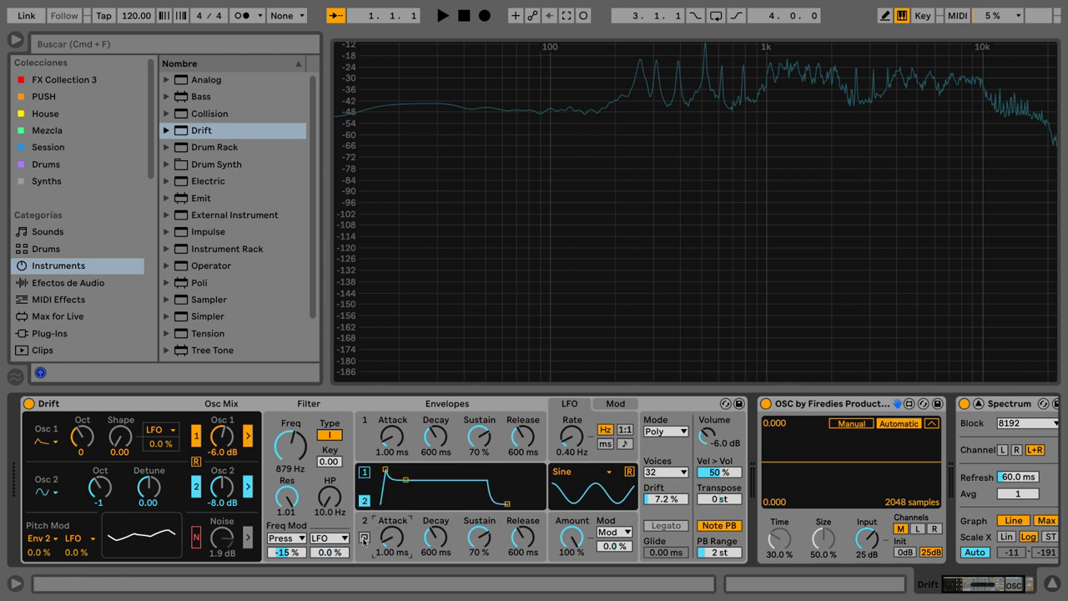
{"action": "left_click", "coordinate": [364, 537]}
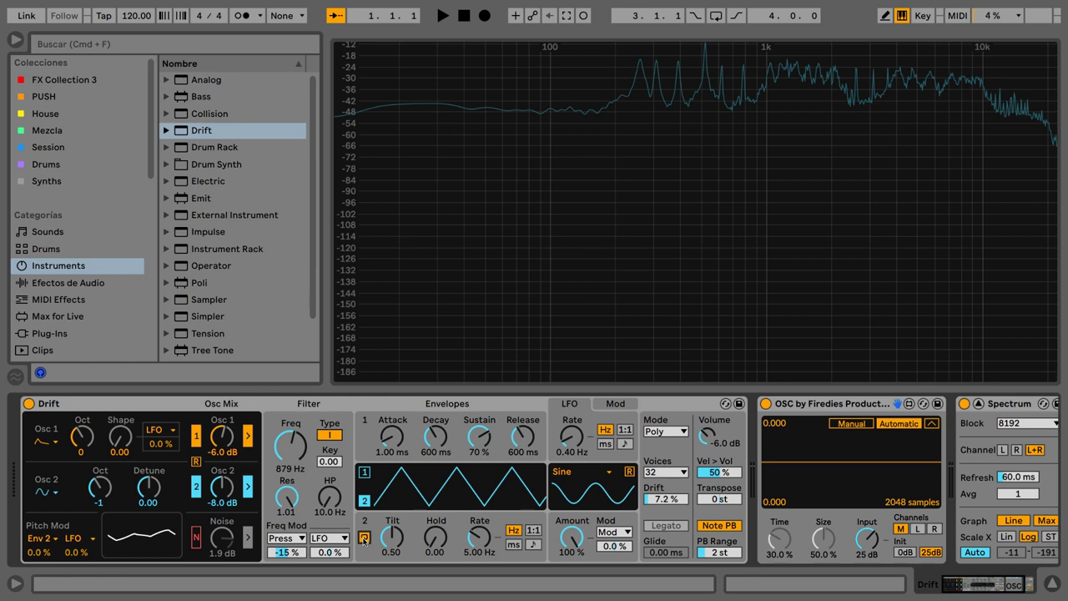
Set the Env 2 pitch modulation amount to 100% and slow the cycling envelope's rate to 0.31 Hz
{"action": "left_click", "coordinate": [40, 555]}
{"action": "left_click_drag", "start_coordinate": [40, 553], "coordinate": [40, 469]}
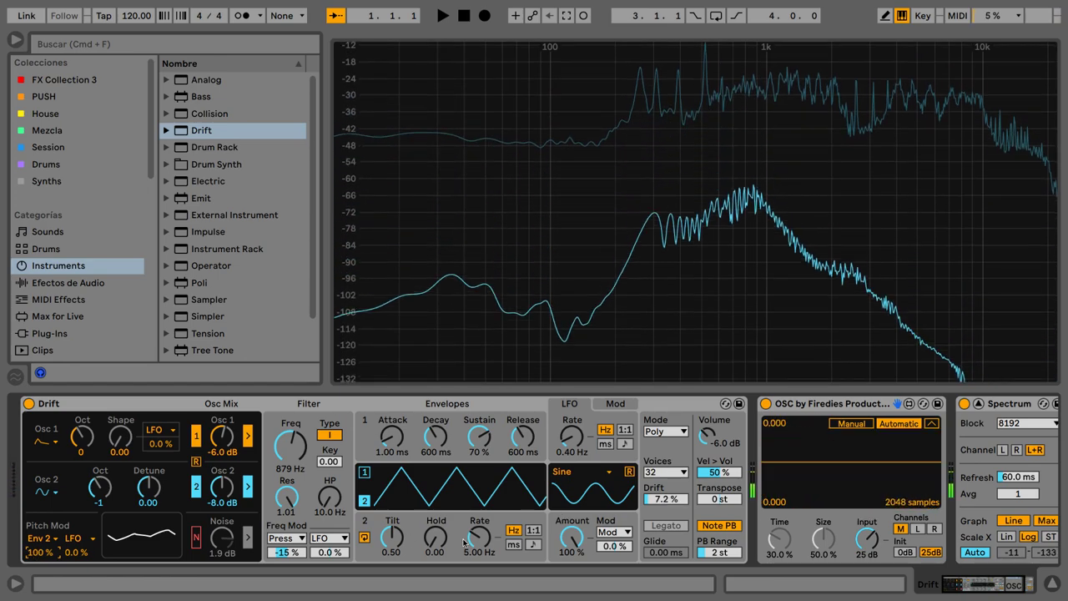
{"action": "mouse_move", "coordinate": [479, 537]}
{"action": "left_mouse_down"}
{"action": "mouse_move", "coordinate": [480, 492]}
{"action": "mouse_move", "coordinate": [480, 544]}
{"action": "left_mouse_up"}
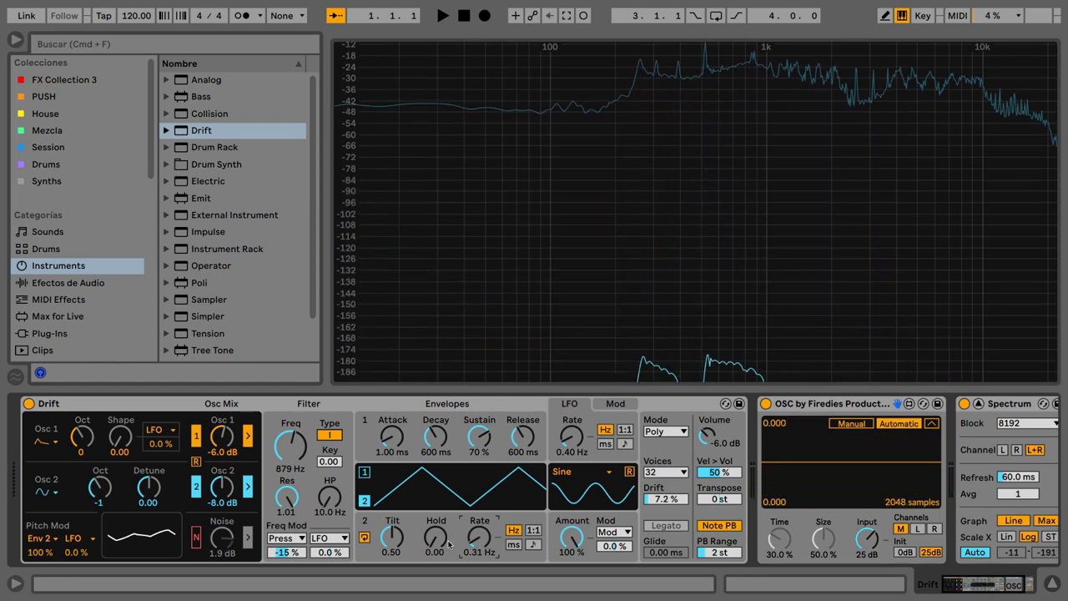
Set Envelope 2's tilt to 0.32, hold to 0.17 and rate to 21.2 Hz, try the ratio rate mode, and switch cycling off
{"action": "left_click_drag", "start_coordinate": [435, 537], "coordinate": [399, 539]}
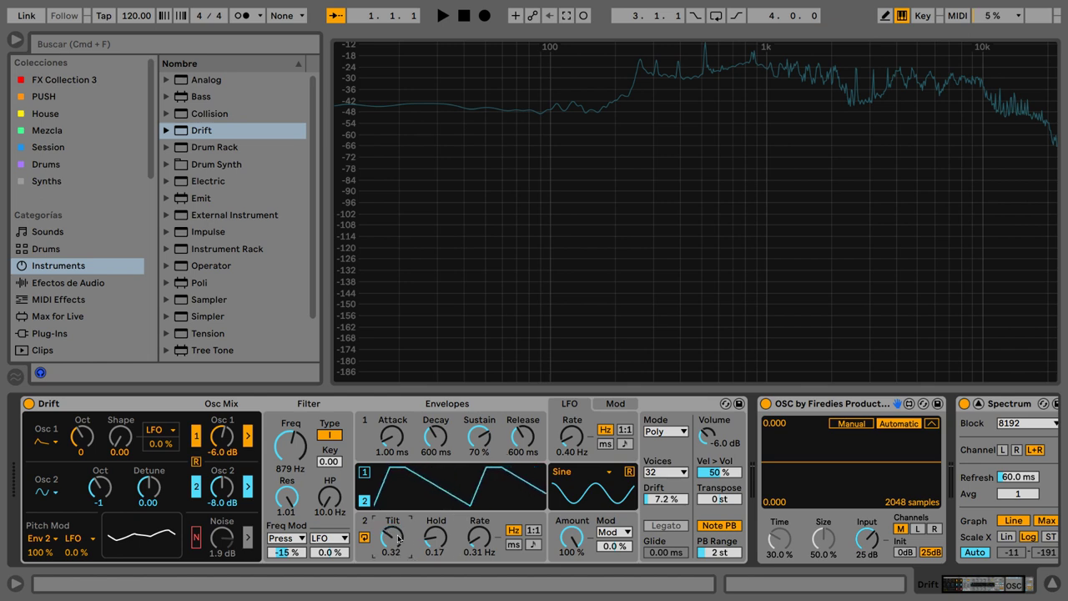
{"action": "mouse_move", "coordinate": [482, 534]}
{"action": "left_mouse_down"}
{"action": "mouse_move", "coordinate": [481, 507]}
{"action": "mouse_move", "coordinate": [491, 536]}
{"action": "left_mouse_up"}
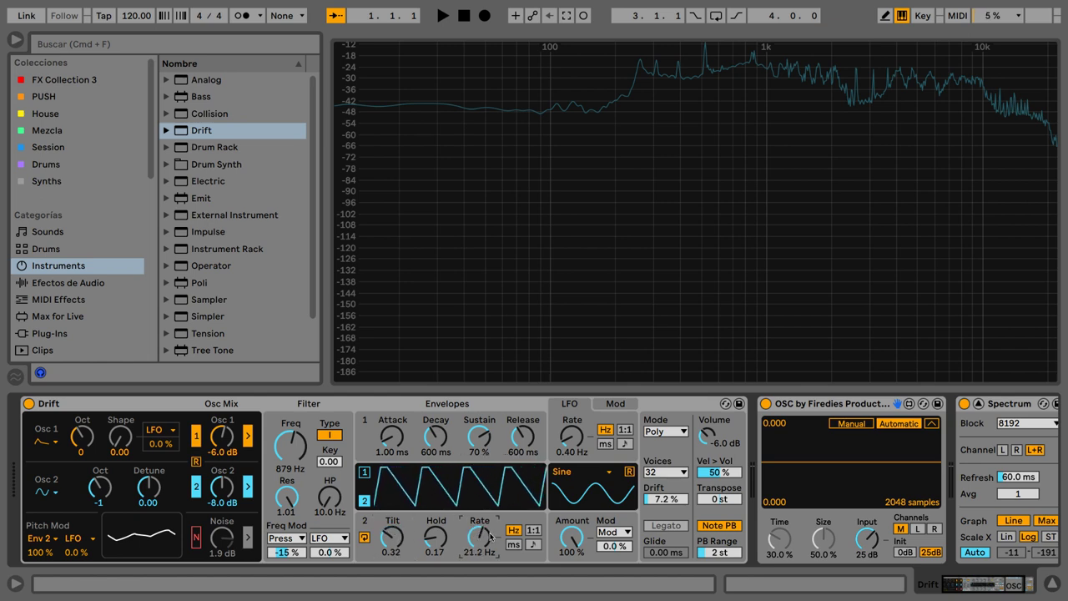
{"action": "left_click", "coordinate": [532, 531]}
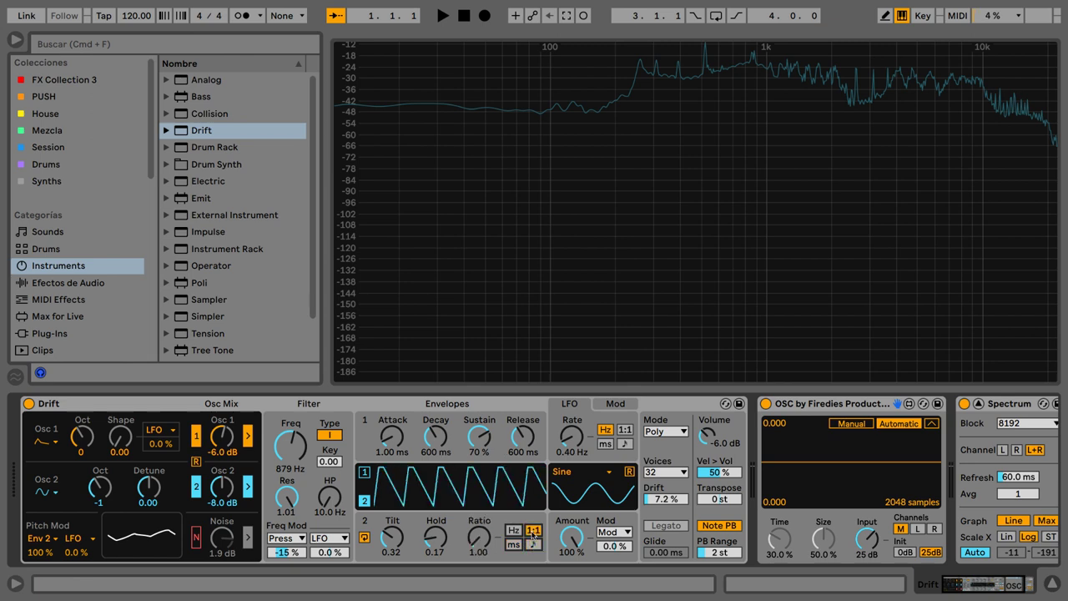
{"action": "left_click", "coordinate": [514, 530]}
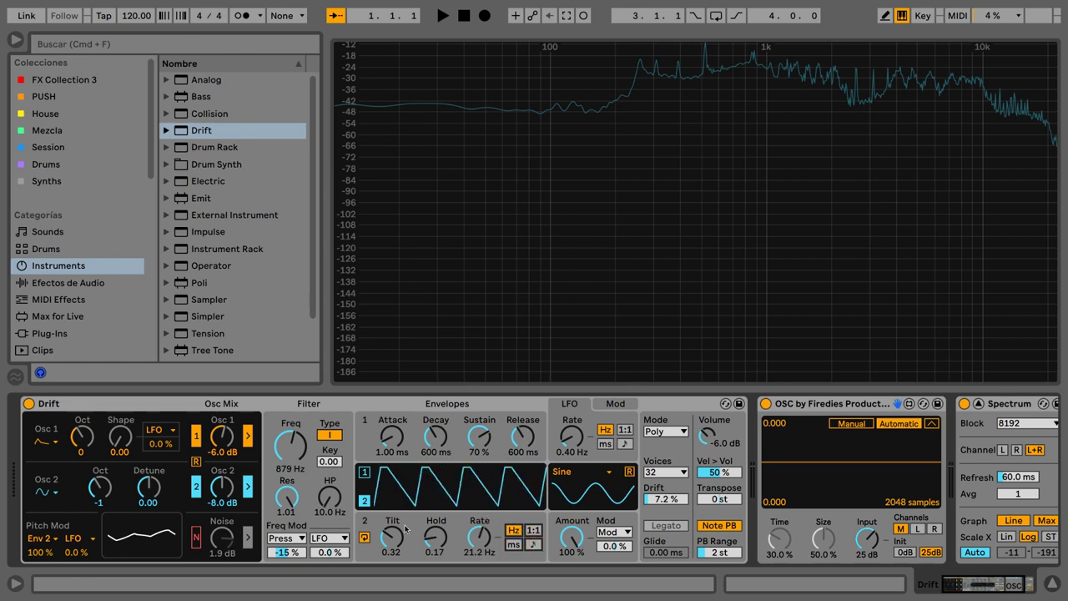
{"action": "left_click", "coordinate": [365, 538]}
Switch the LFO rate to ratio mode and set its pitch modulation to 100%, with Oscillator 1 on a sine wave
{"action": "left_click", "coordinate": [509, 405]}
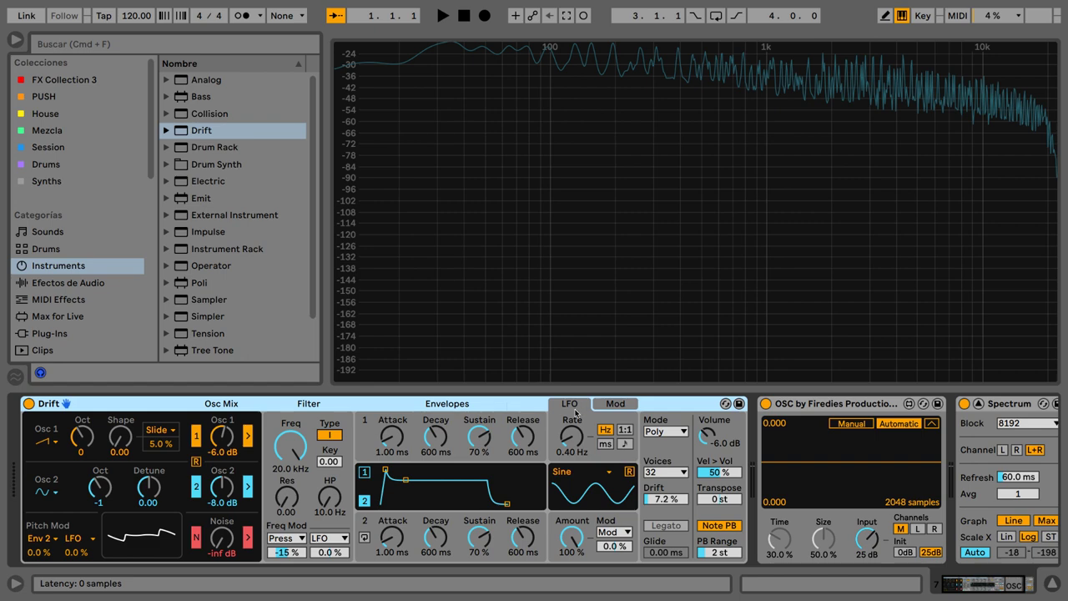
{"action": "left_click", "coordinate": [624, 430]}
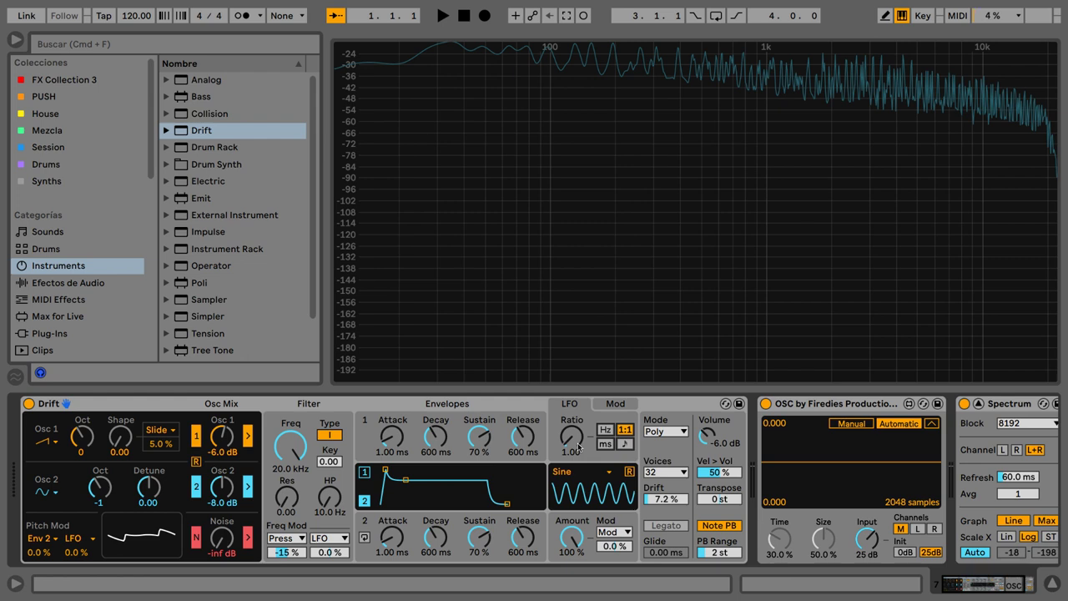
{"action": "left_click", "coordinate": [52, 441]}
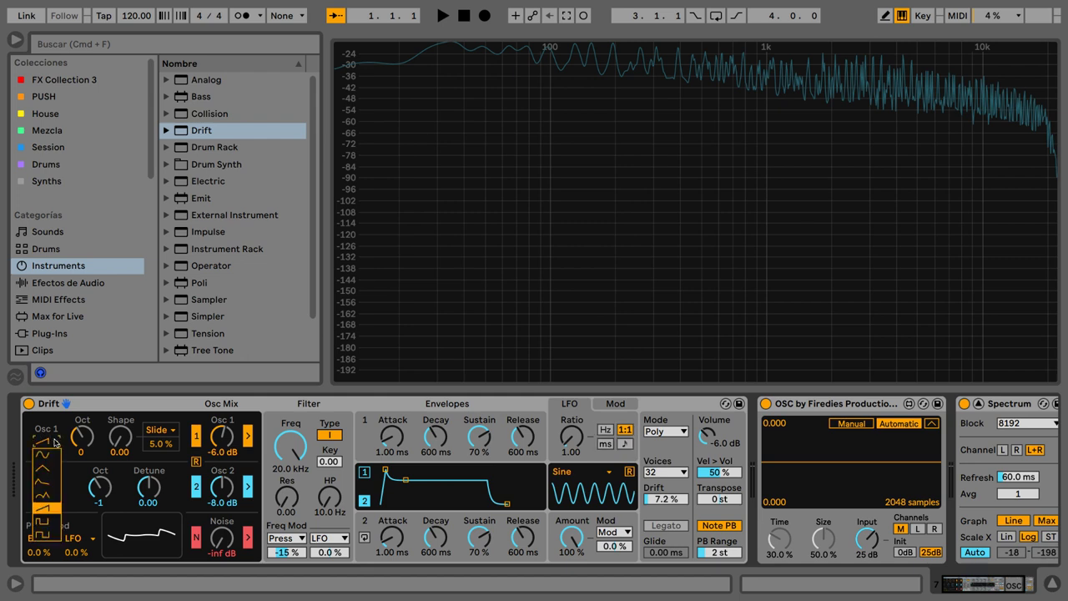
{"action": "left_click", "coordinate": [58, 457]}
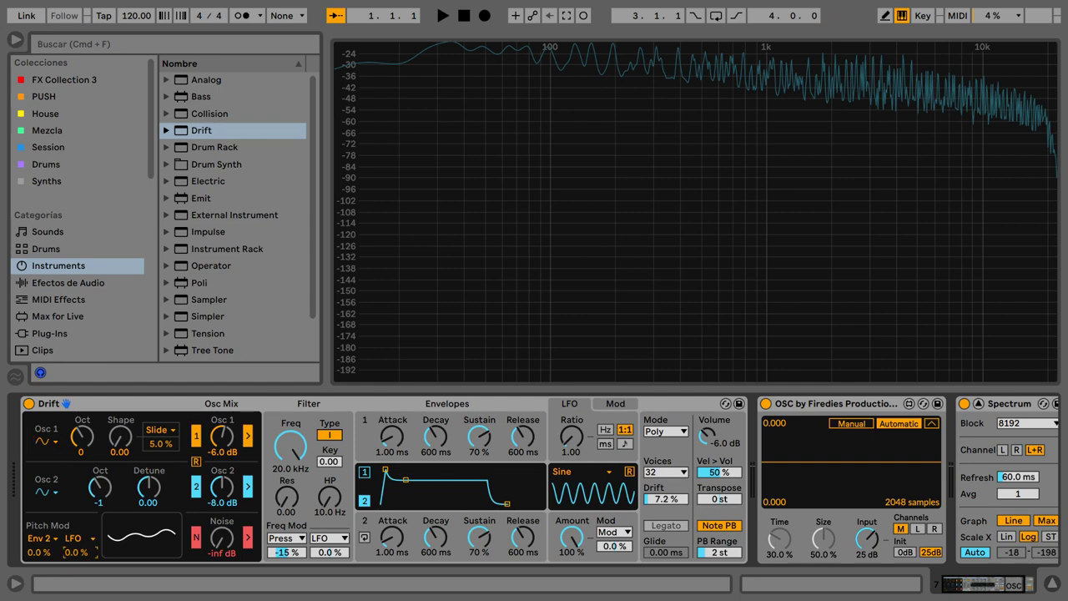
{"action": "left_click_drag", "start_coordinate": [73, 553], "coordinate": [72, 459]}
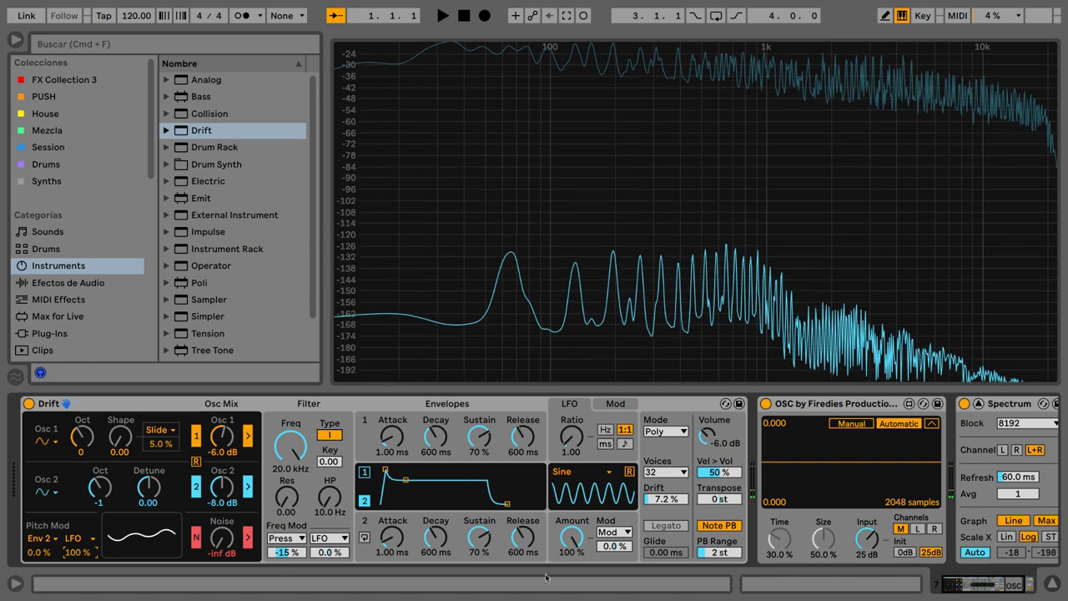
Modulate the LFO amount with Env 2 at 100%, and shape that envelope with a 252 ms decay and 7.7% sustain
{"action": "left_click", "coordinate": [615, 532]}
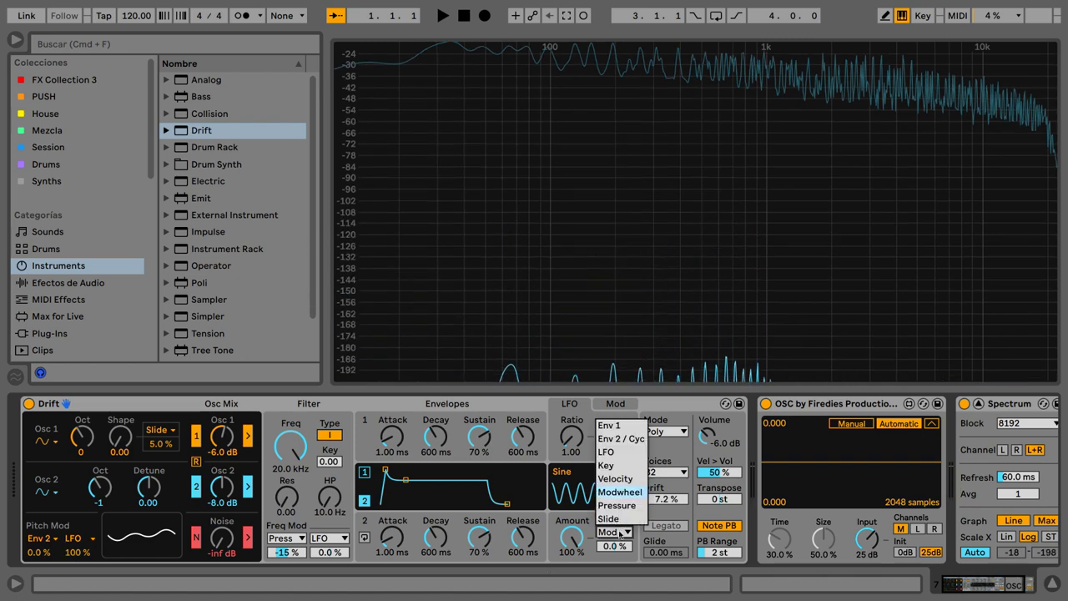
{"action": "left_click", "coordinate": [624, 435]}
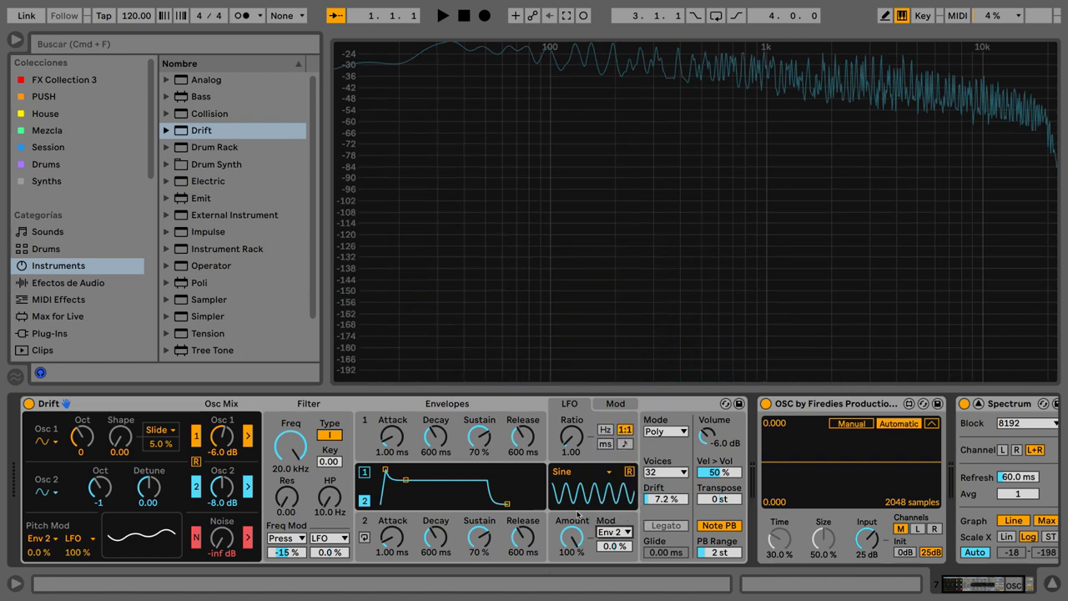
{"action": "left_click_drag", "start_coordinate": [616, 545], "coordinate": [616, 467]}
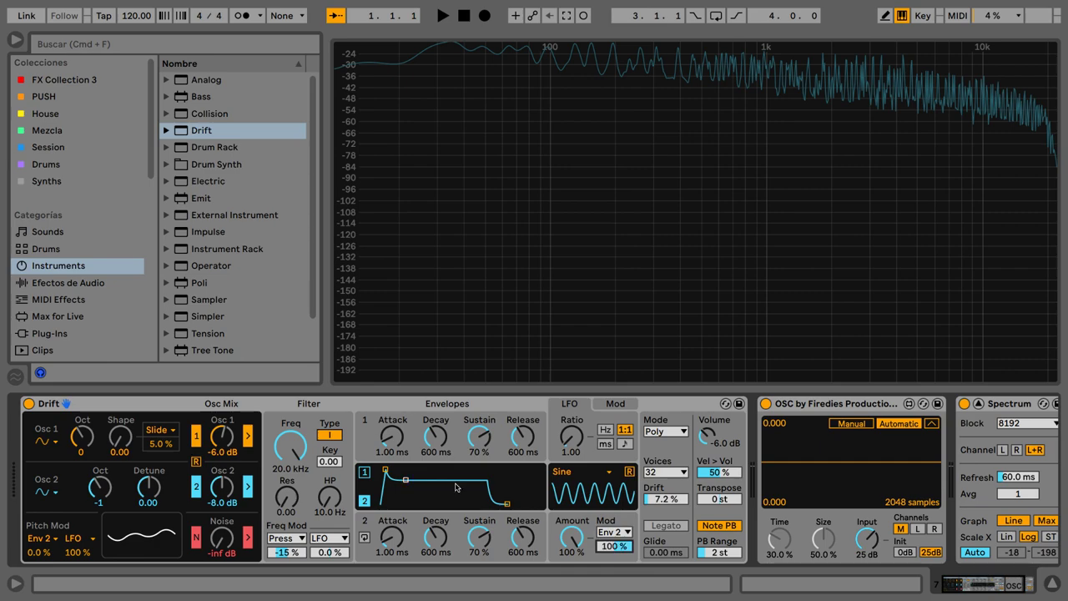
{"action": "left_click_drag", "start_coordinate": [406, 479], "coordinate": [401, 504]}
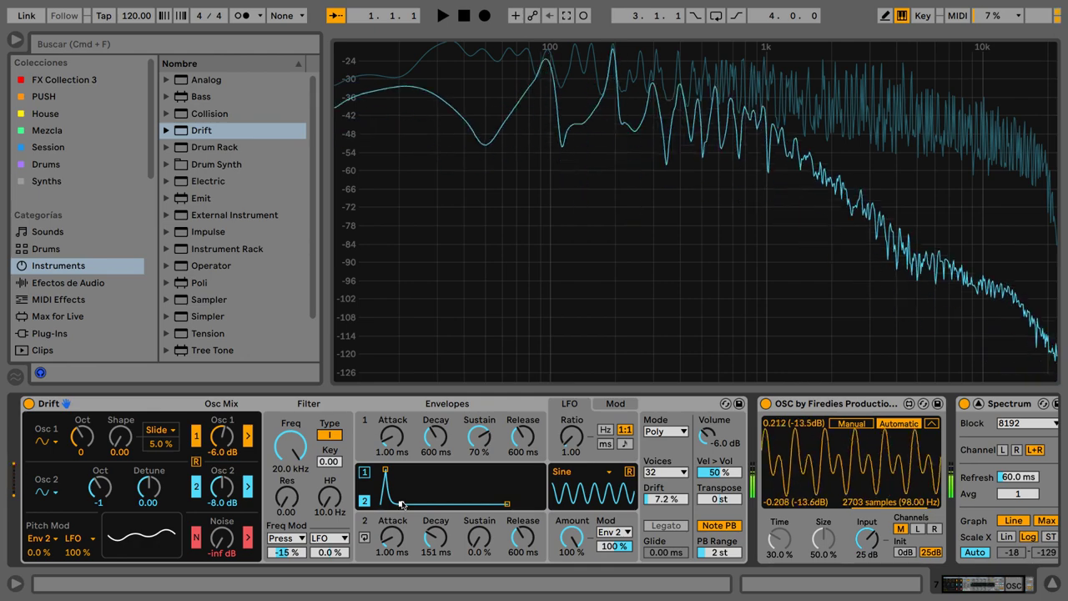
{"action": "mouse_move", "coordinate": [401, 504]}
{"action": "left_mouse_down"}
{"action": "mouse_move", "coordinate": [404, 493]}
{"action": "mouse_move", "coordinate": [403, 503]}
{"action": "left_mouse_up"}
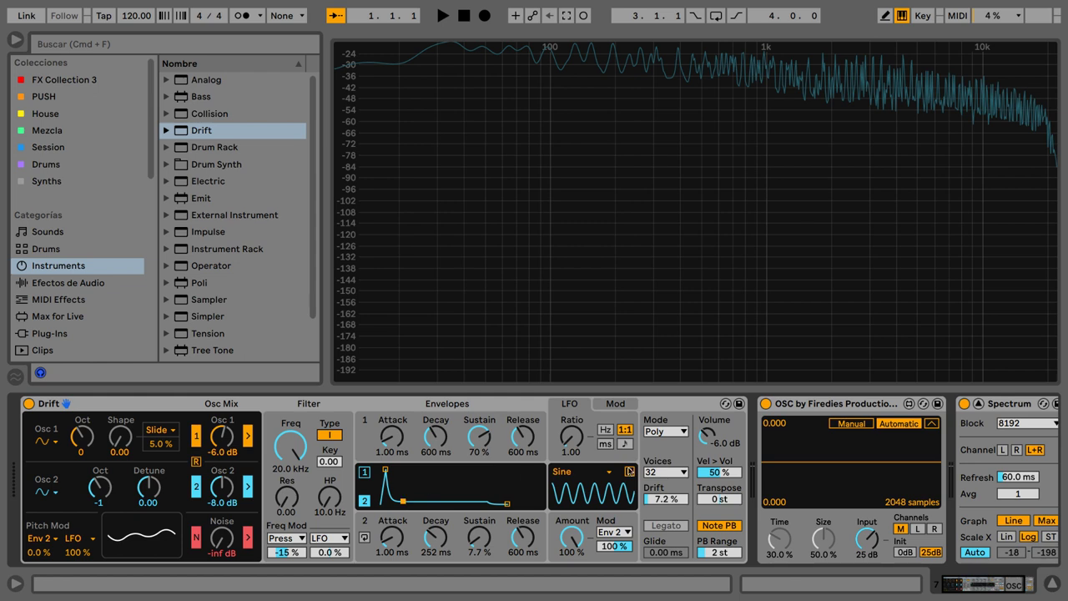
Display the modulation matrix and examine the source and destination options of its first slot
{"action": "left_click", "coordinate": [618, 404]}
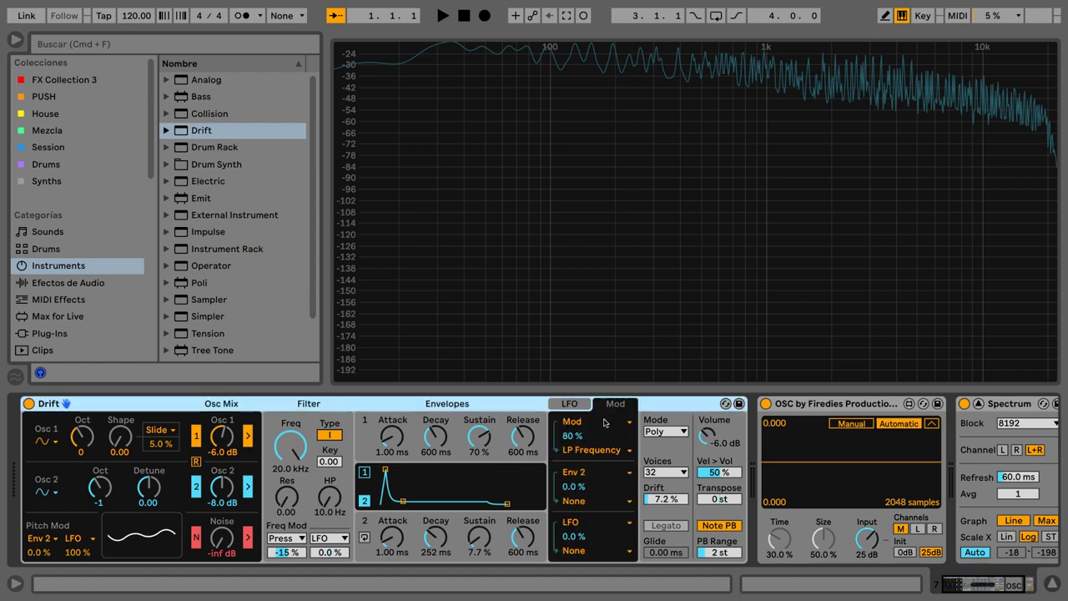
{"action": "left_click", "coordinate": [605, 423]}
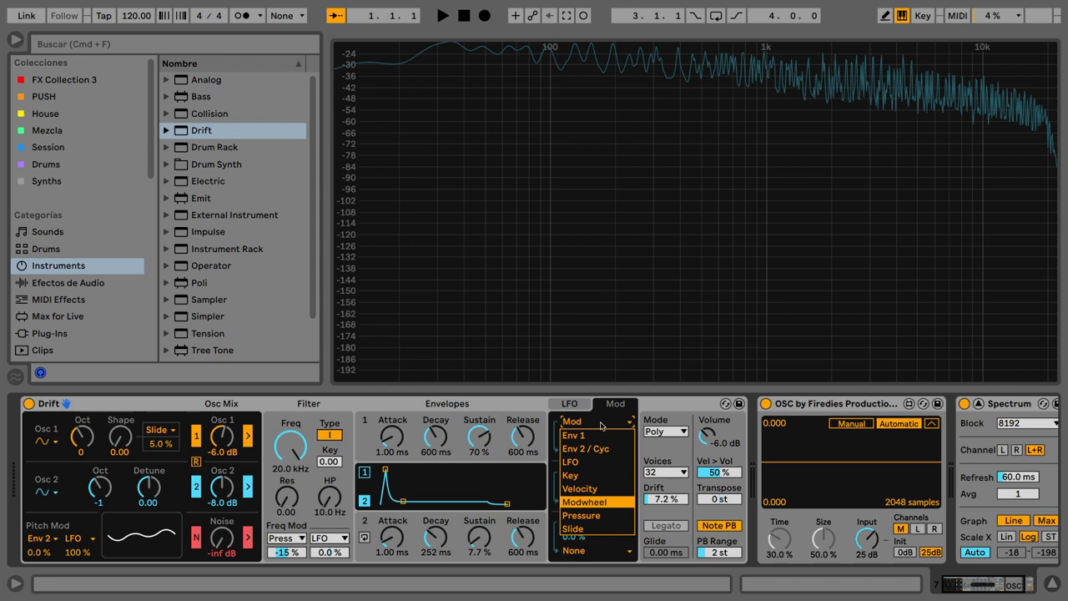
{"action": "left_click", "coordinate": [605, 424]}
{"action": "left_click", "coordinate": [598, 452]}
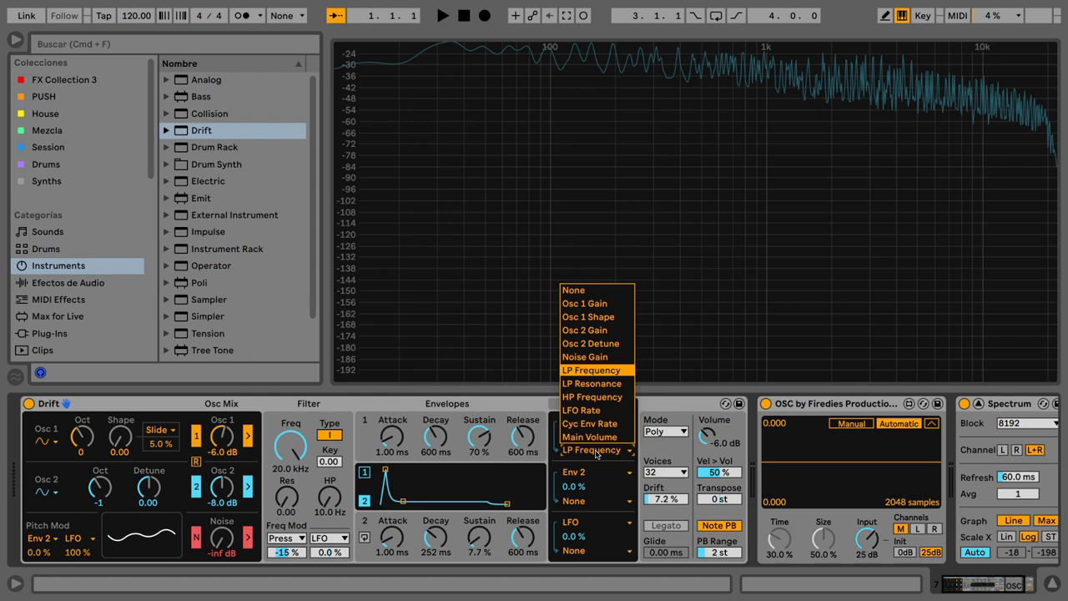
{"action": "left_click", "coordinate": [596, 451]}
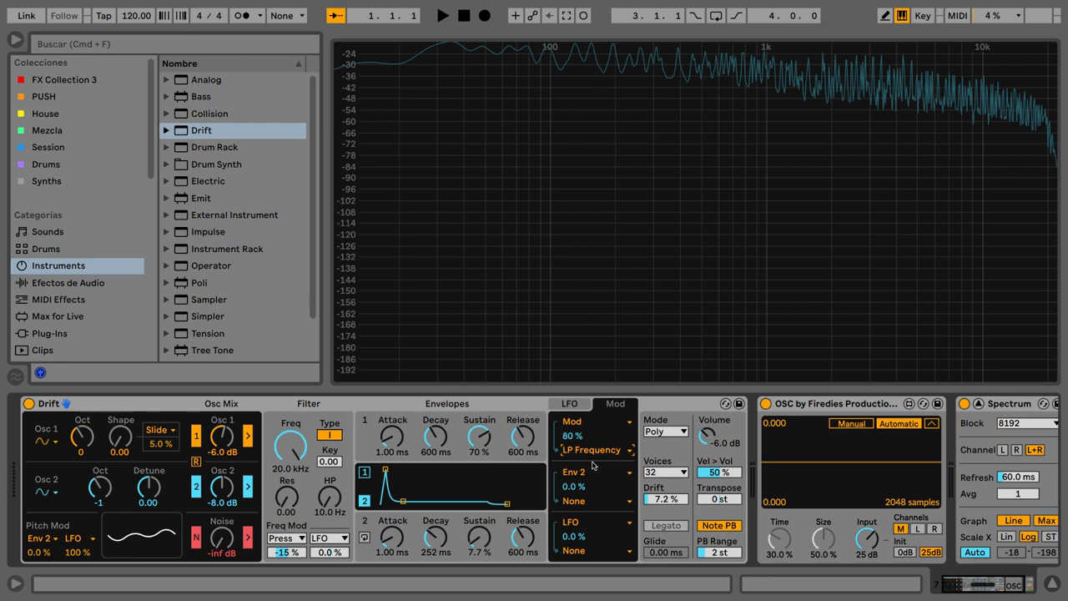
Search the MIDI effects for "mpe" and insert the MPE Control device in front of Drift
{"action": "left_click", "coordinate": [152, 46]}
{"action": "type", "text": "mpe"}
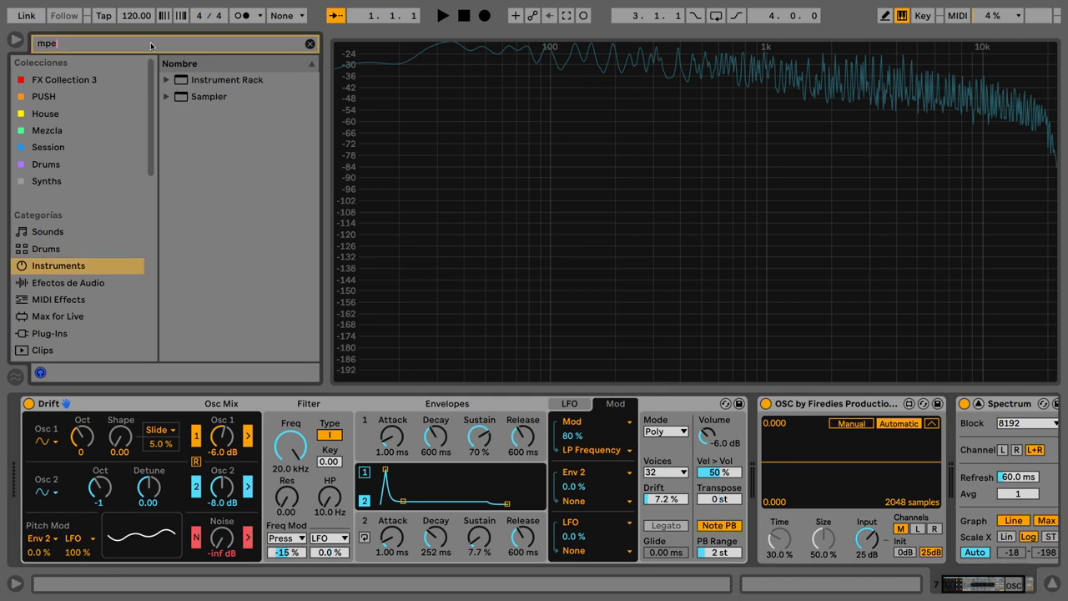
{"action": "left_click", "coordinate": [70, 303]}
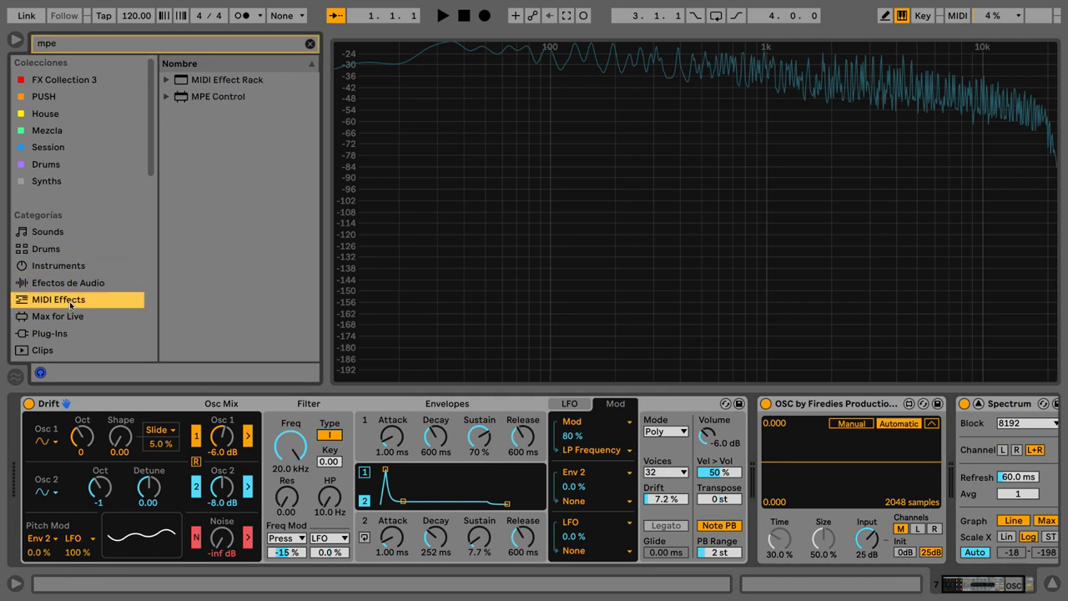
{"action": "left_click", "coordinate": [214, 97]}
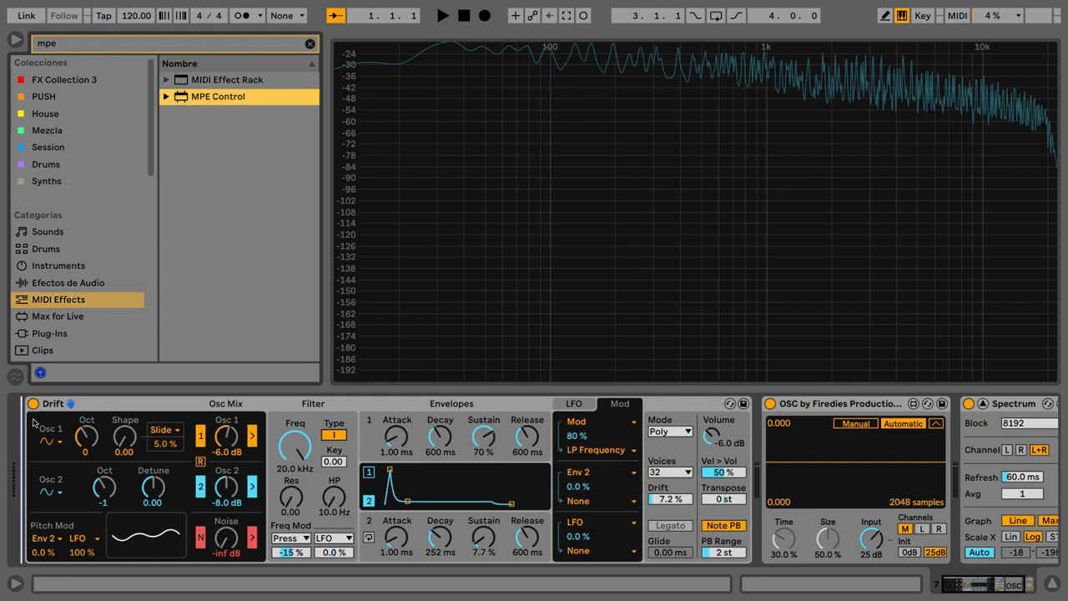
{"action": "left_click_drag", "start_coordinate": [34, 423], "coordinate": [34, 423]}
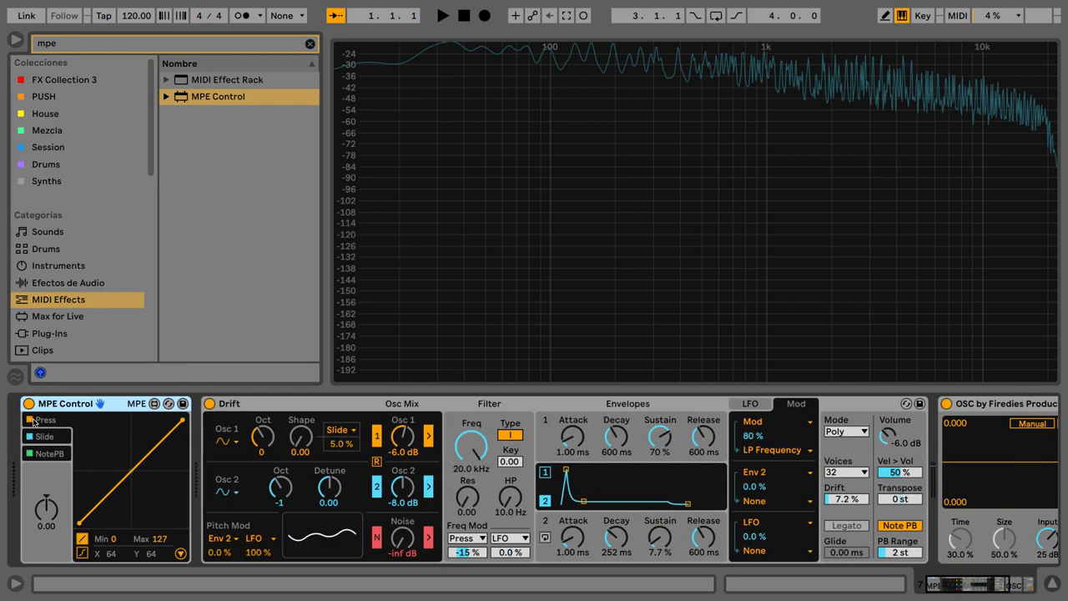
Assign Pressure to LP Frequency in the first modulation slot and set its amount to 100%
{"action": "left_click", "coordinate": [784, 423]}
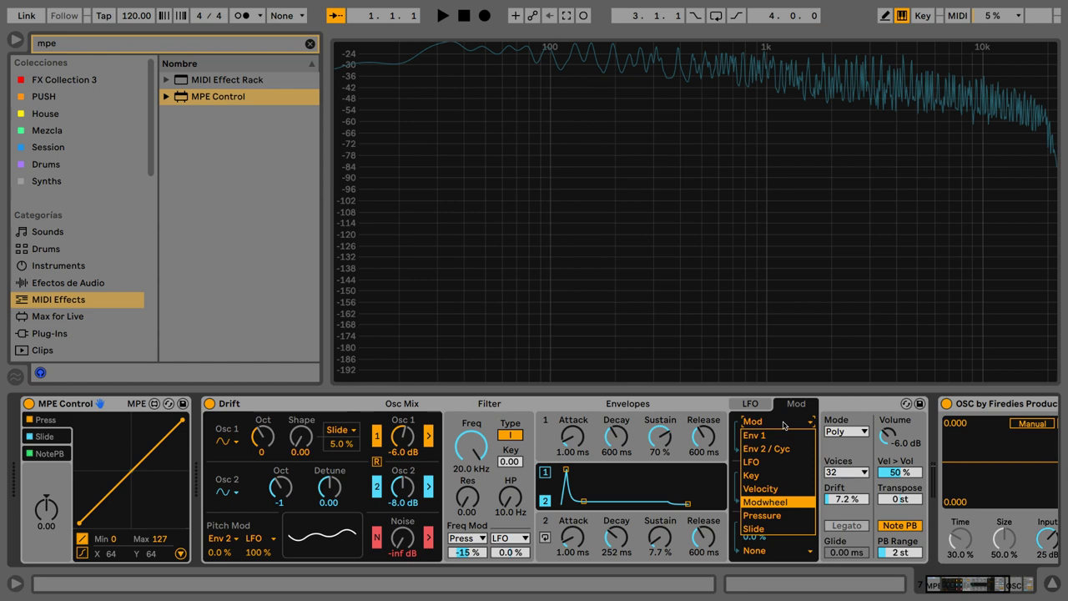
{"action": "left_click", "coordinate": [770, 515]}
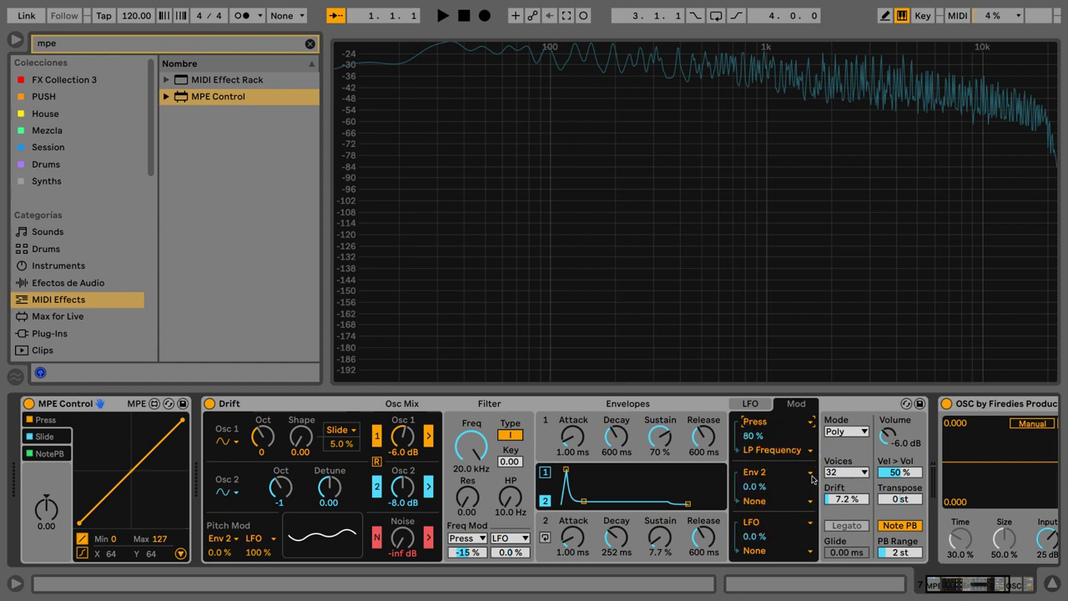
{"action": "left_click", "coordinate": [765, 451]}
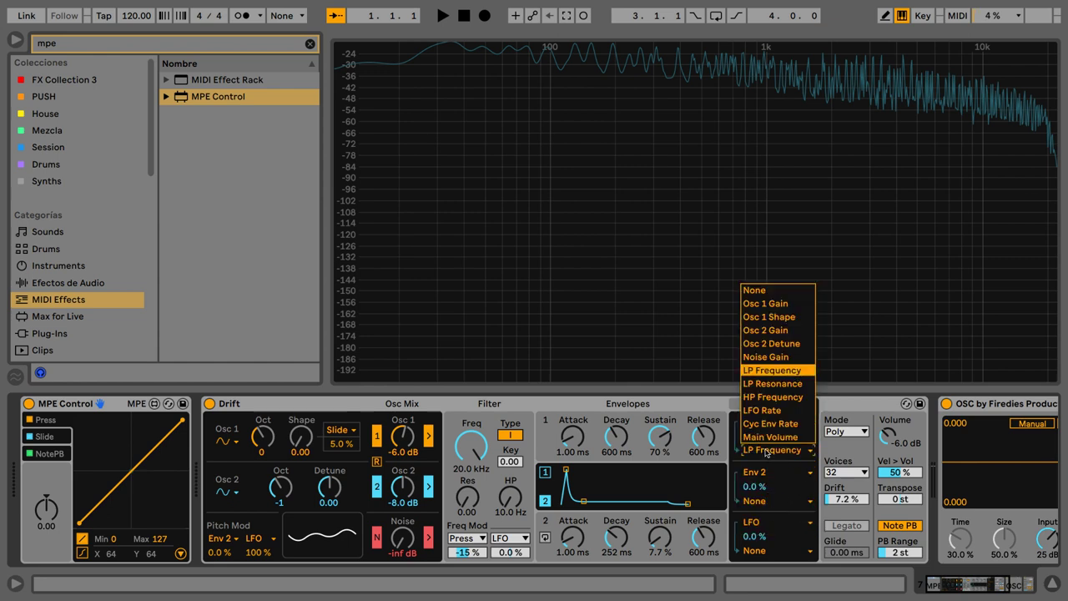
{"action": "left_click", "coordinate": [772, 374]}
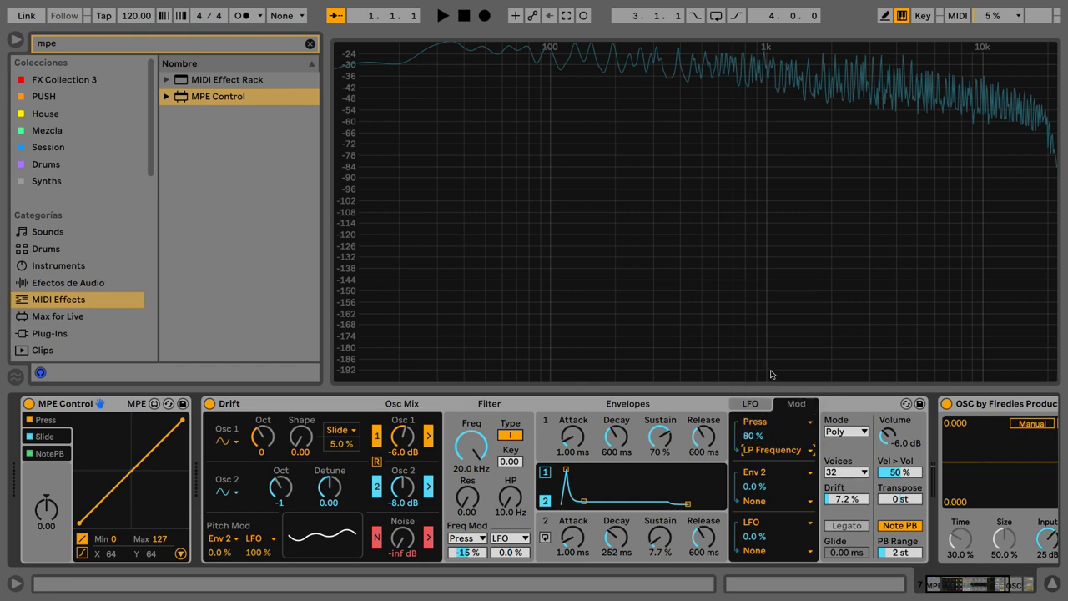
{"action": "left_click_drag", "start_coordinate": [758, 438], "coordinate": [758, 412]}
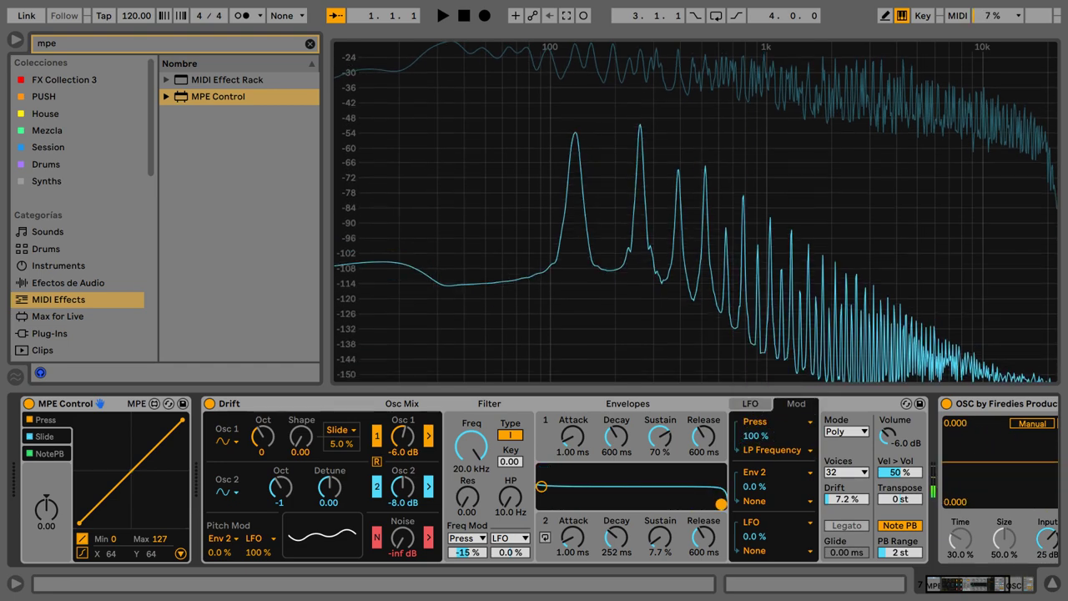
Set the filter's cutoff frequency to 3.66 kHz and the Drift amount to 0.0%
{"action": "left_click_drag", "start_coordinate": [476, 453], "coordinate": [475, 484]}
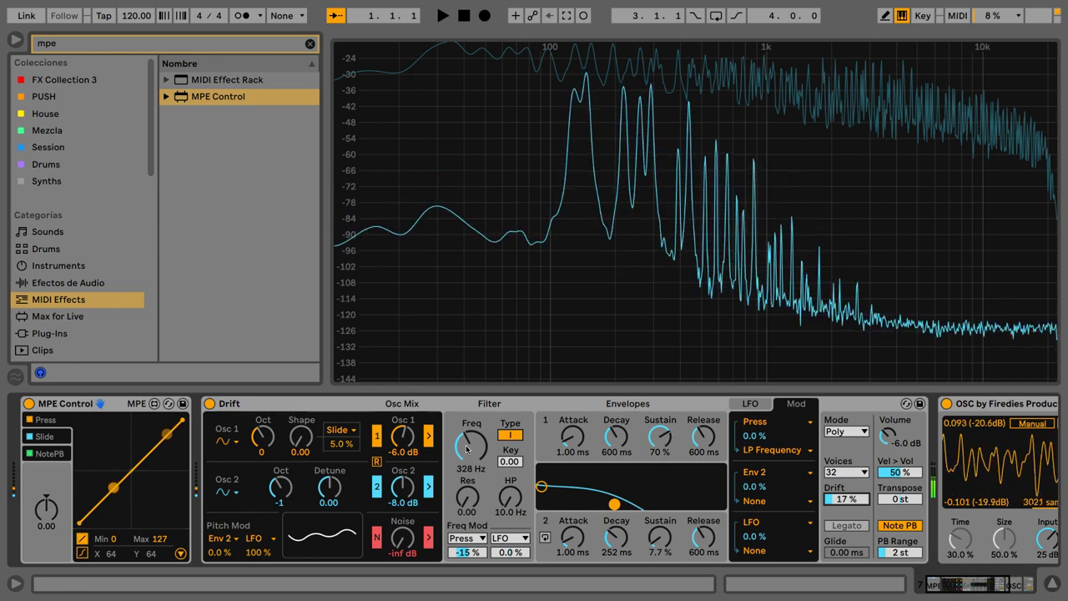
{"action": "left_click_drag", "start_coordinate": [467, 451], "coordinate": [466, 449]}
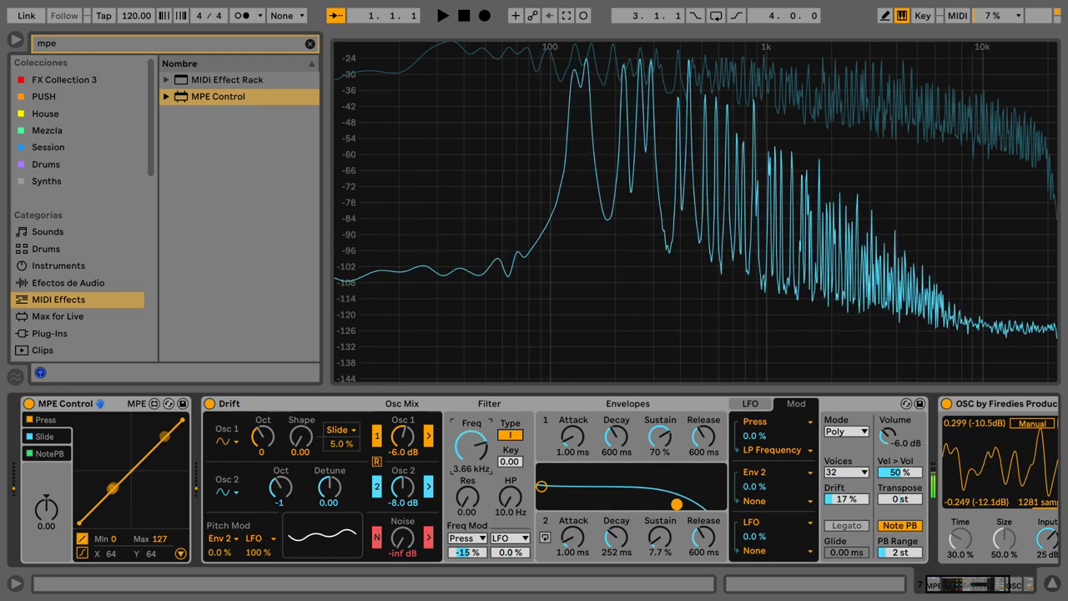
{"action": "mouse_move", "coordinate": [844, 499]}
{"action": "left_mouse_down"}
{"action": "mouse_move", "coordinate": [843, 434]}
{"action": "mouse_move", "coordinate": [846, 499]}
{"action": "left_mouse_up"}
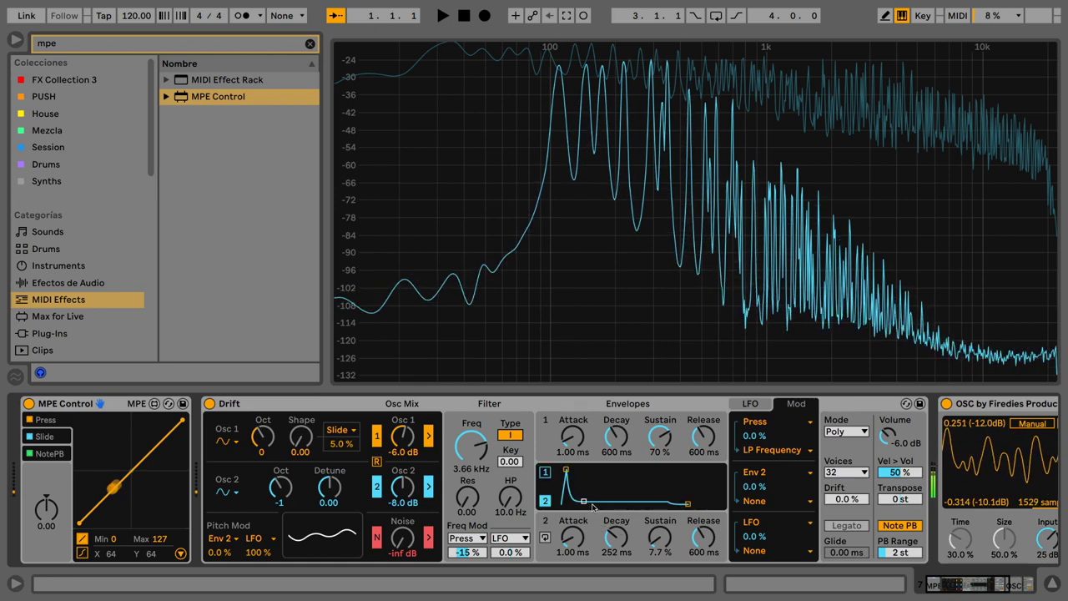
Set Envelope 2's decay to 619 ms and sustain to 31%, and raise the Drift amount to 100%
{"action": "left_click_drag", "start_coordinate": [583, 502], "coordinate": [588, 493]}
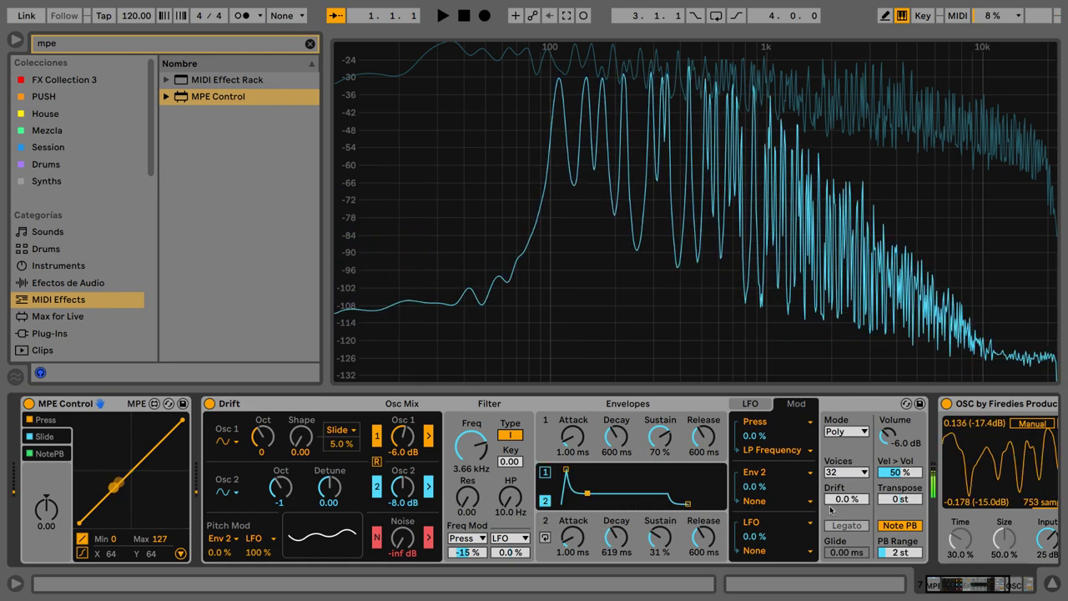
{"action": "left_click_drag", "start_coordinate": [847, 499], "coordinate": [847, 472]}
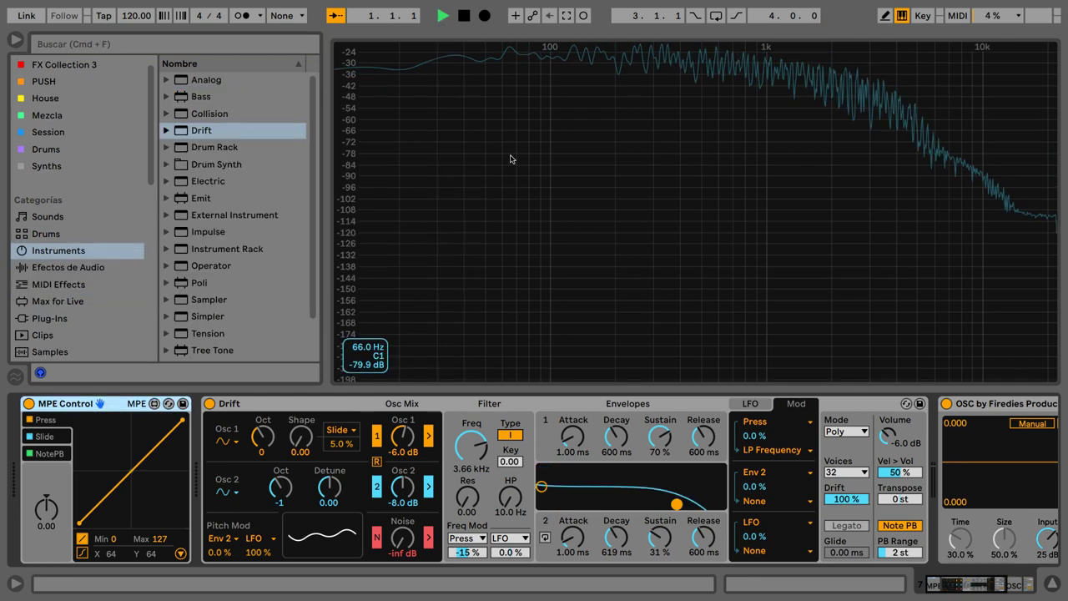
Start playback from the beginning of the set
{"action": "key", "text": "space"}
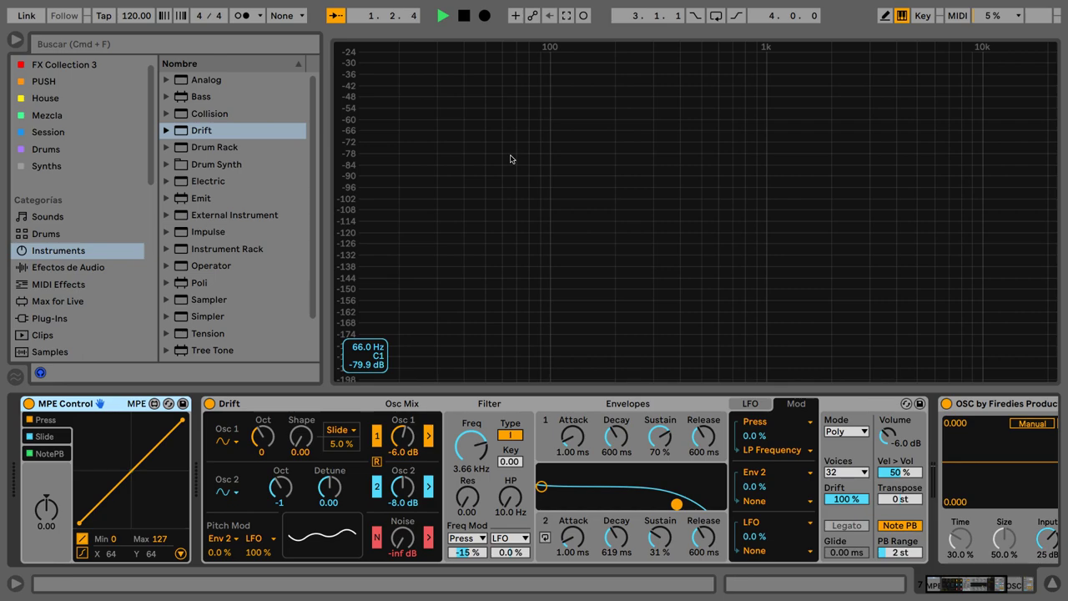